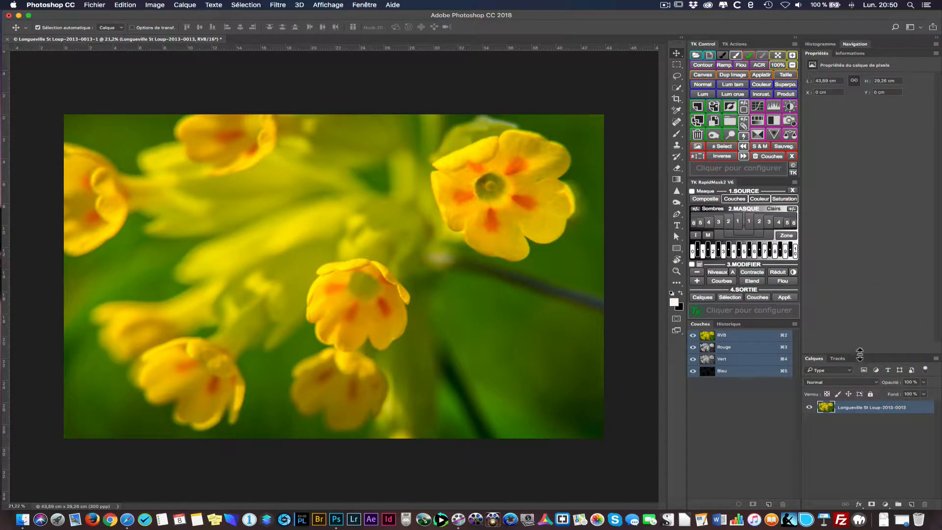
- Enlarge the Calques panel so it takes up more of the panel column's height
{"action": "left_click_drag", "start_coordinate": [860, 354], "coordinate": [836, 164]}
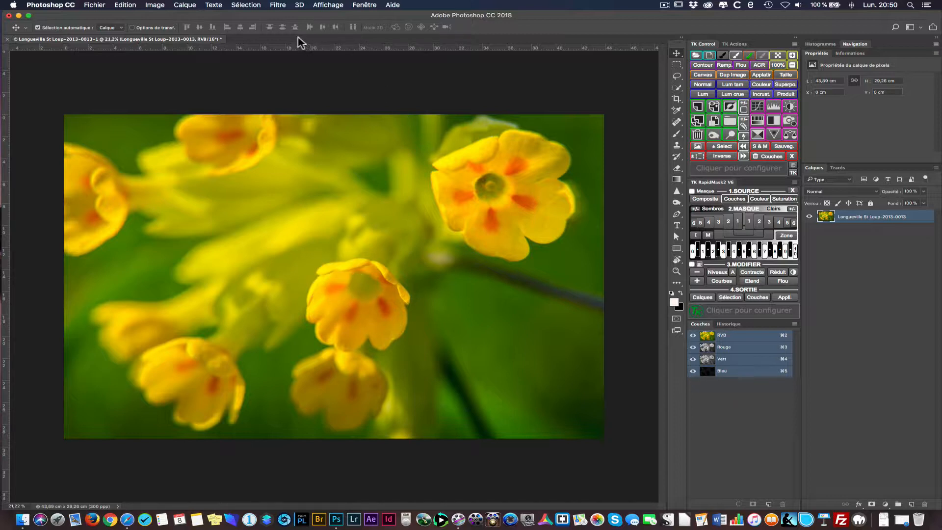
{"action": "left_click", "coordinate": [304, 80]}
{"action": "left_click", "coordinate": [278, 5]}
{"action": "mouse_move", "coordinate": [292, 219]}
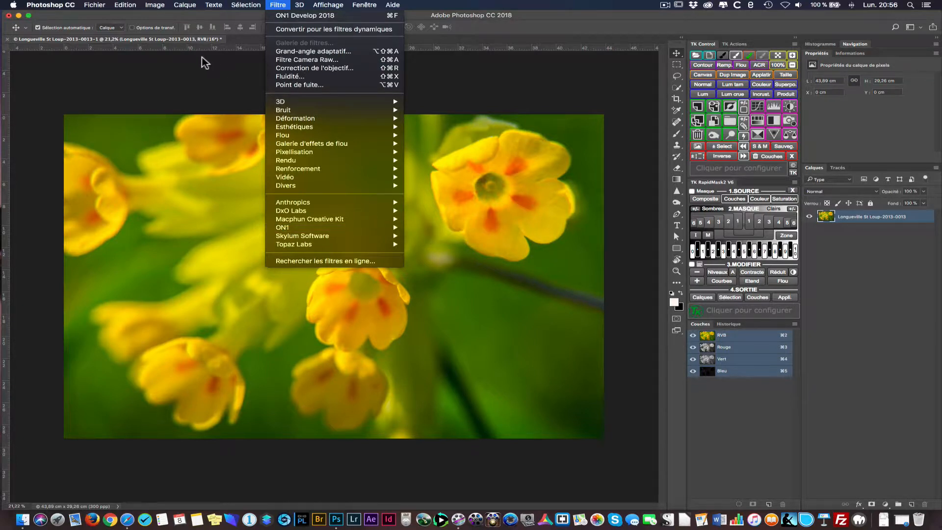
{"action": "left_click", "coordinate": [186, 82]}
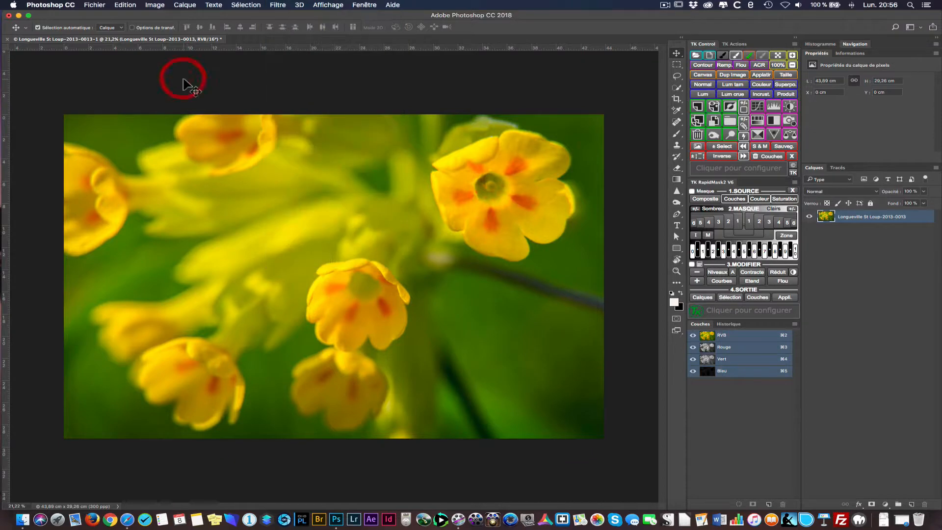
{"action": "left_click", "coordinate": [101, 6]}
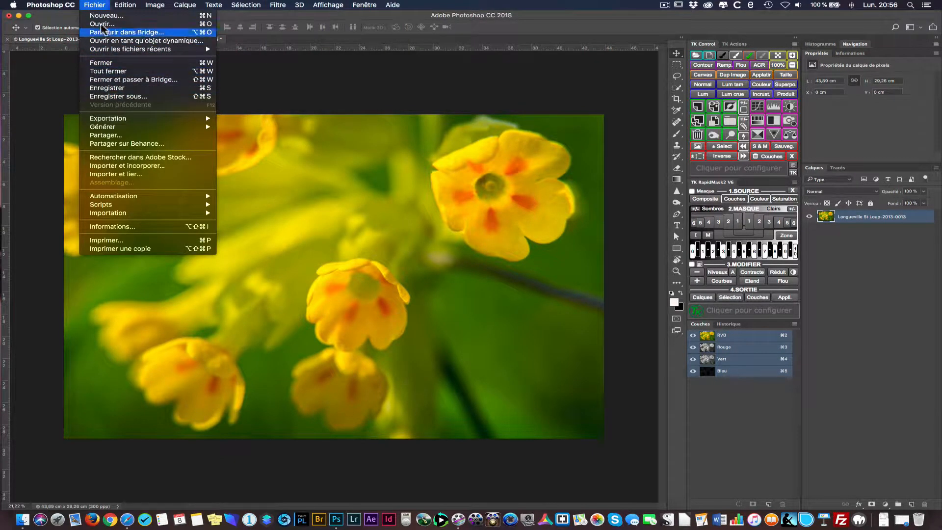
{"action": "mouse_move", "coordinate": [111, 196]}
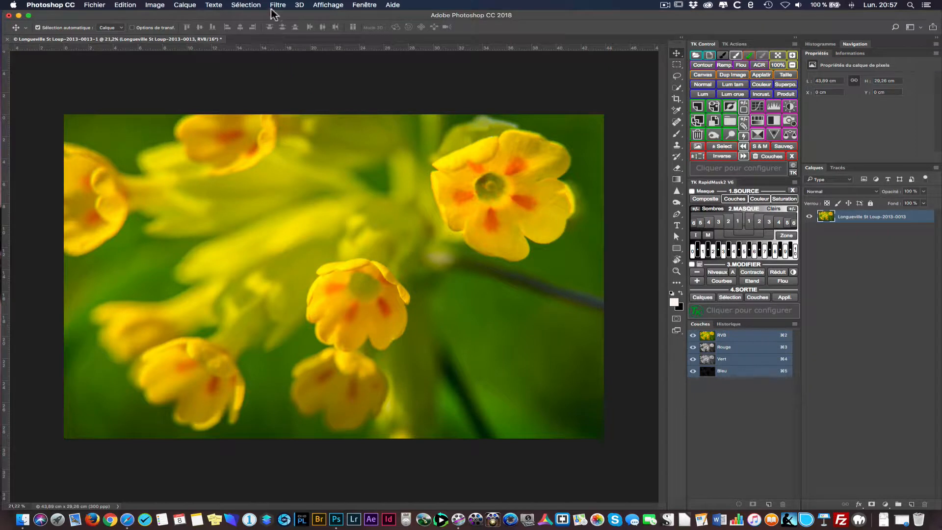
- Open the flower photo layer in the ON1 Develop 2018 plug-in
{"action": "left_click", "coordinate": [276, 6]}
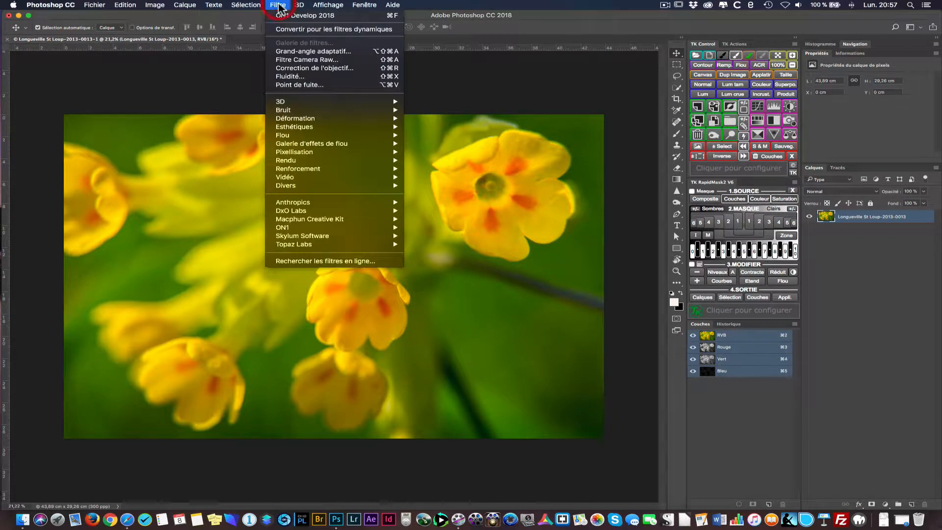
{"action": "mouse_move", "coordinate": [310, 203]}
{"action": "mouse_move", "coordinate": [310, 228]}
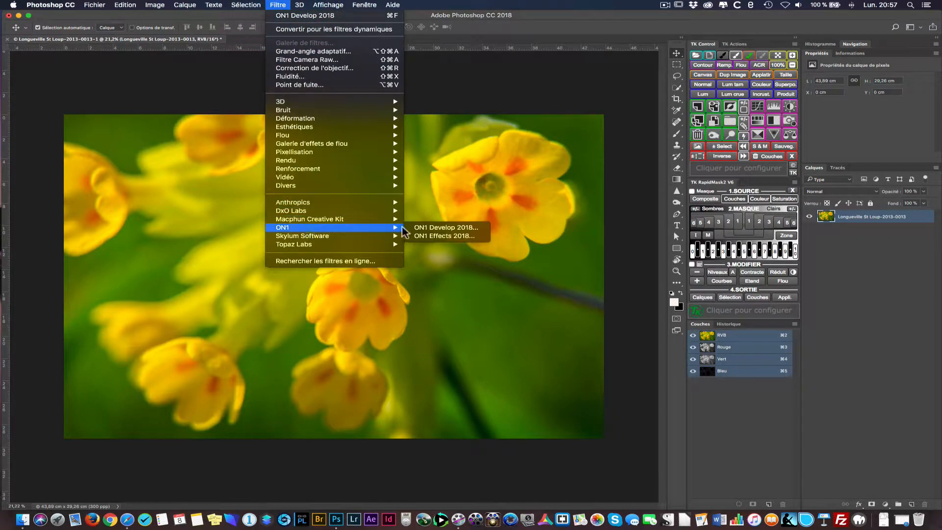
{"action": "left_click", "coordinate": [434, 228]}
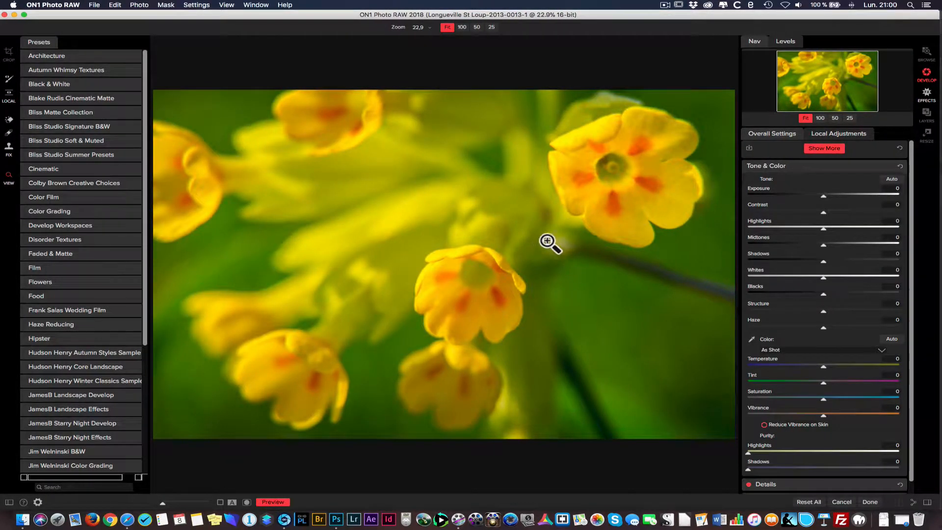
- Add a Black & White adjustment to the flower photo and set its Color Response to Auto
{"action": "left_click", "coordinate": [817, 149]}
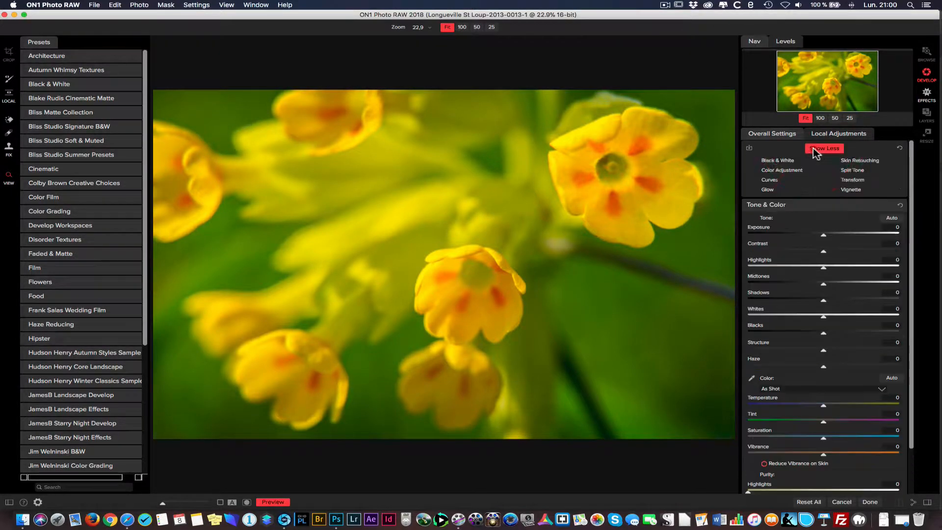
{"action": "left_click", "coordinate": [777, 161]}
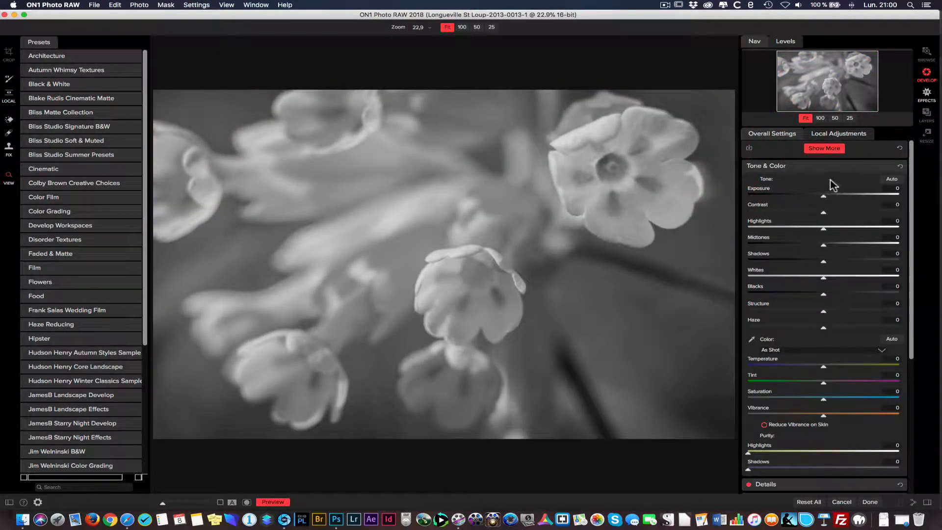
{"action": "left_click", "coordinate": [780, 166]}
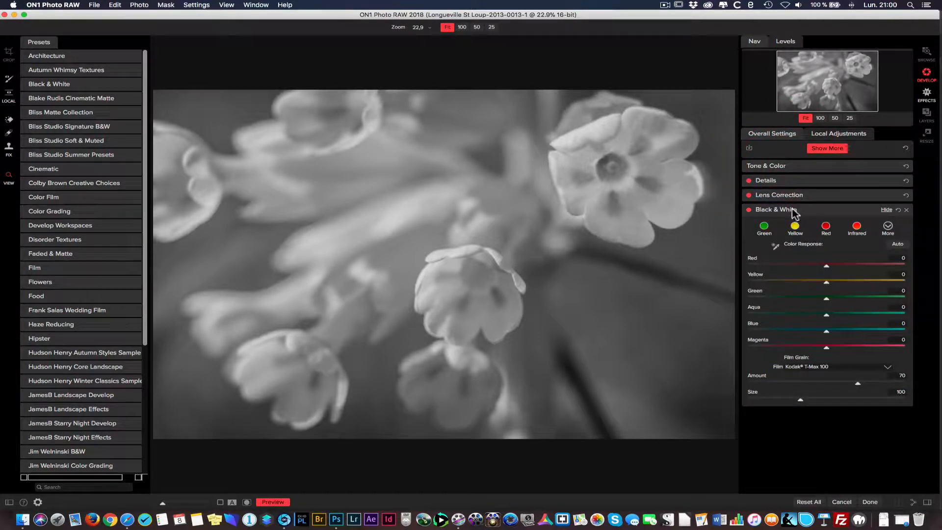
{"action": "left_click", "coordinate": [898, 244]}
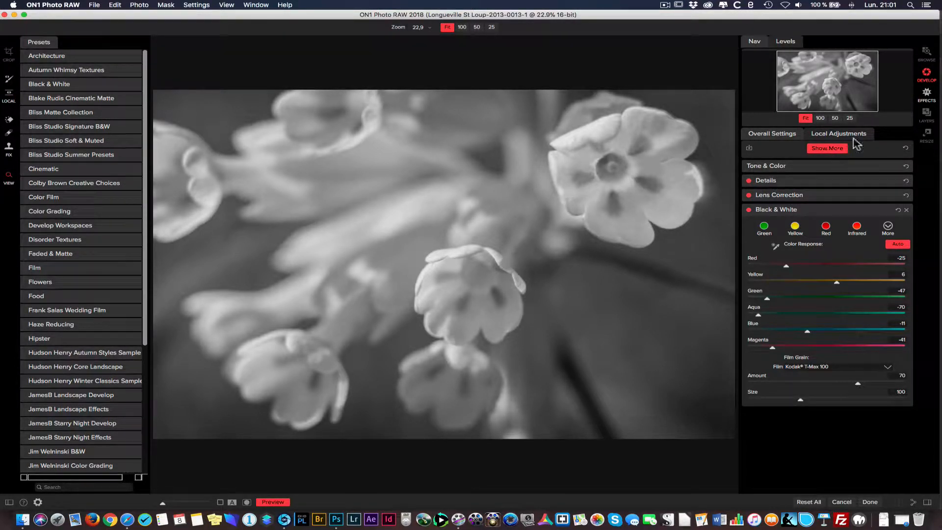
- Switch to the Effects module and add a Vintage filter to the overall settings
{"action": "left_click", "coordinate": [927, 94]}
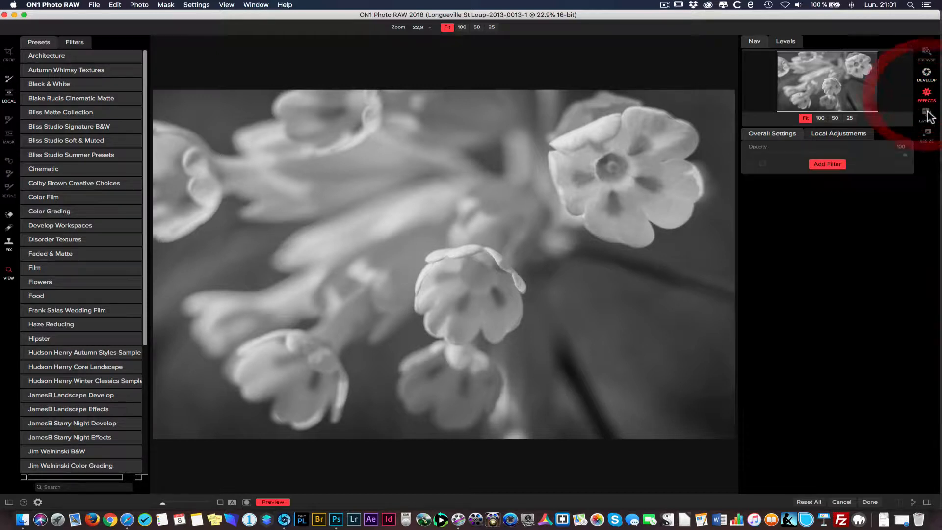
{"action": "left_click", "coordinate": [821, 136]}
{"action": "left_click", "coordinate": [776, 134]}
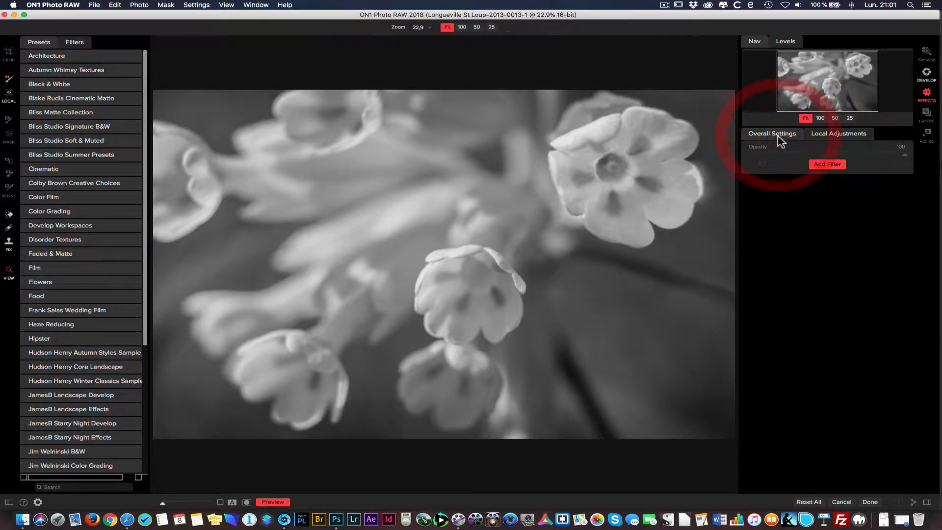
{"action": "left_click", "coordinate": [828, 167]}
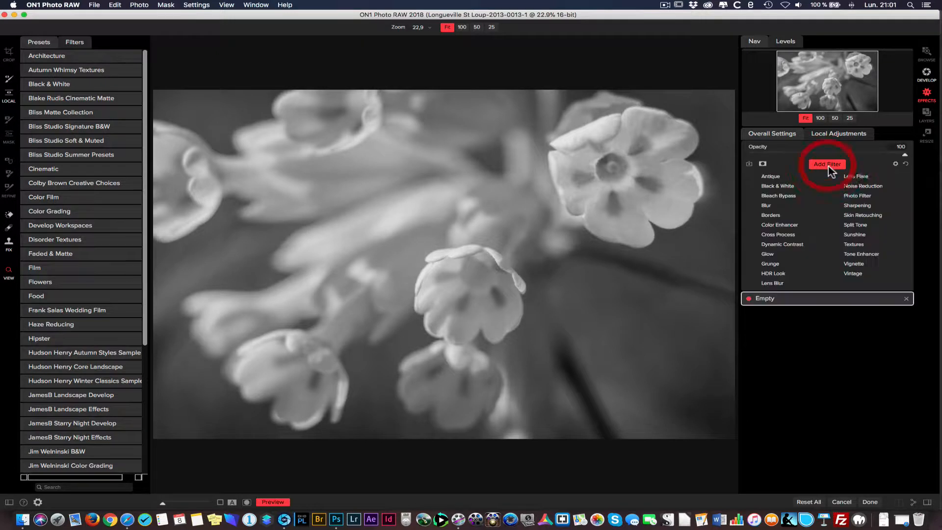
{"action": "left_click", "coordinate": [854, 275]}
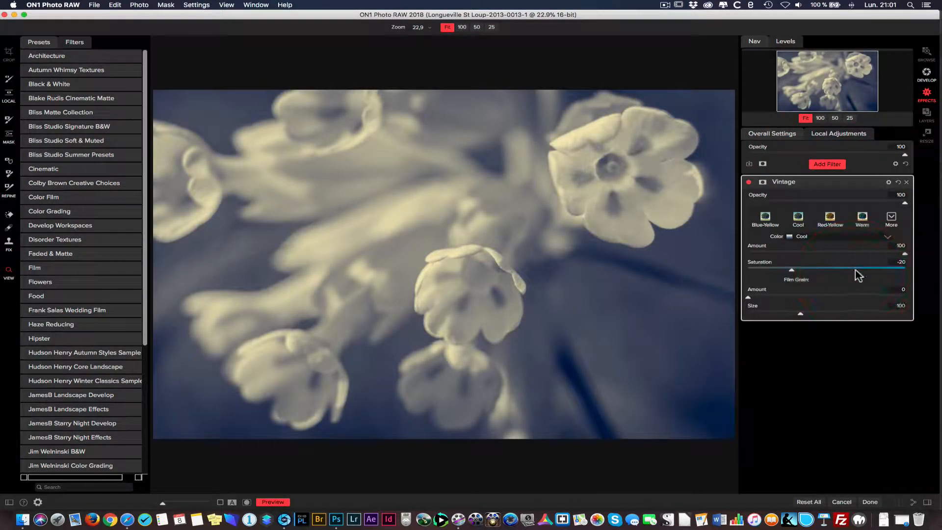
- Add a Vignette filter above Vintage with the Big Softy style
{"action": "left_click", "coordinate": [828, 167]}
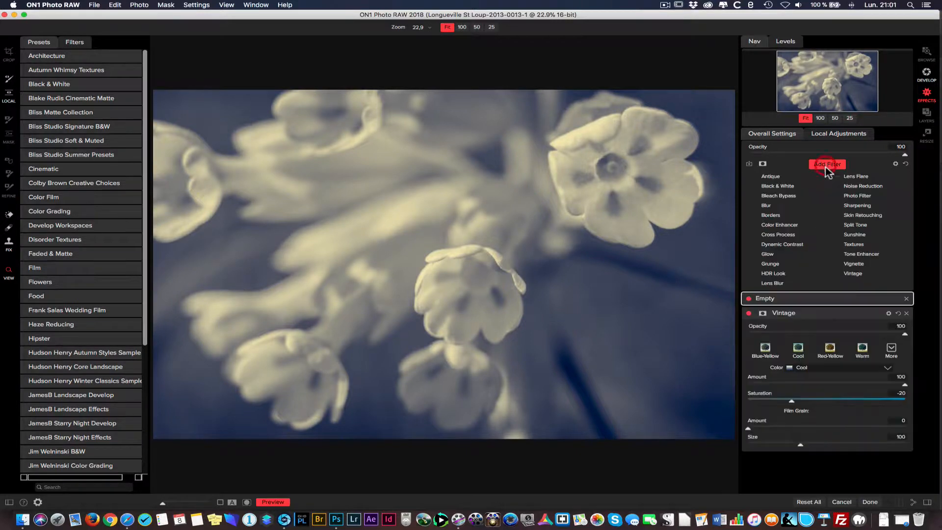
{"action": "left_click", "coordinate": [854, 266]}
{"action": "left_click", "coordinate": [827, 221]}
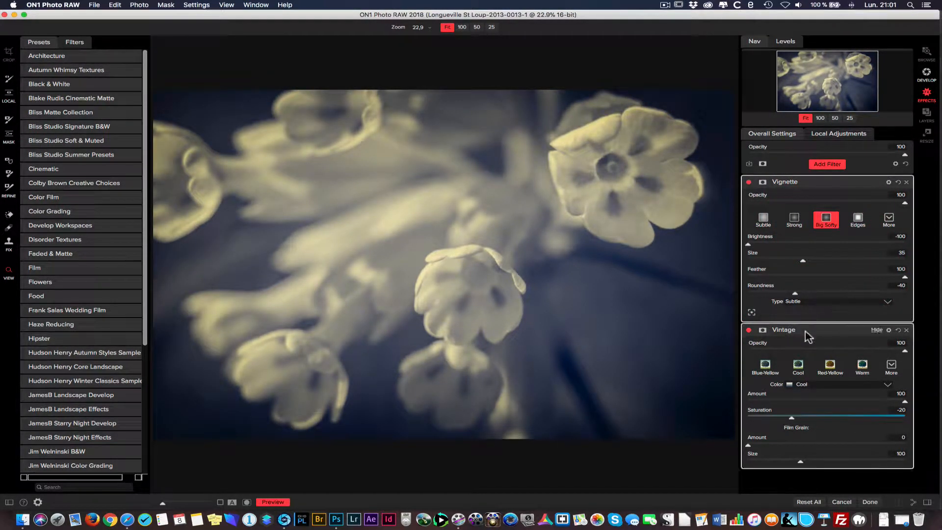
- Collapse the Vintage and Vignette filters, and send the edited image back to Photoshop from the Develop module
{"action": "left_click", "coordinate": [874, 331]}
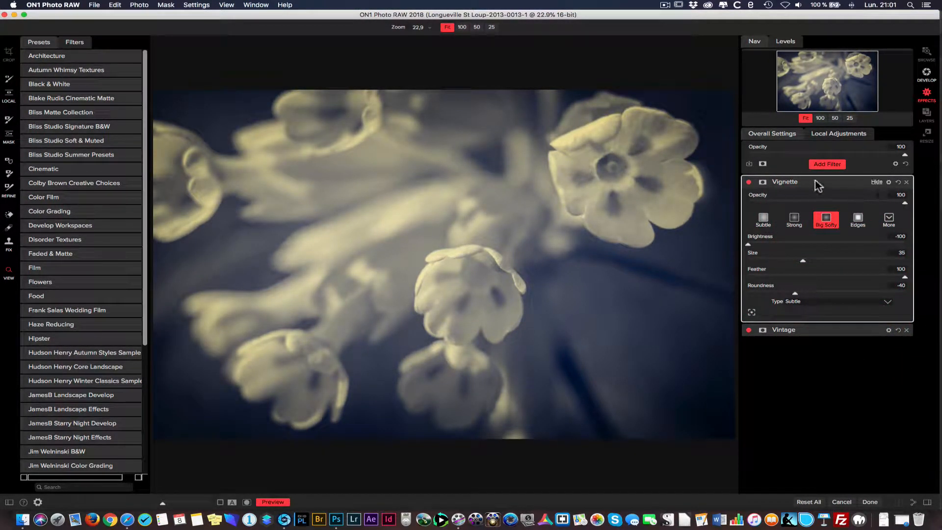
{"action": "left_click", "coordinate": [794, 183]}
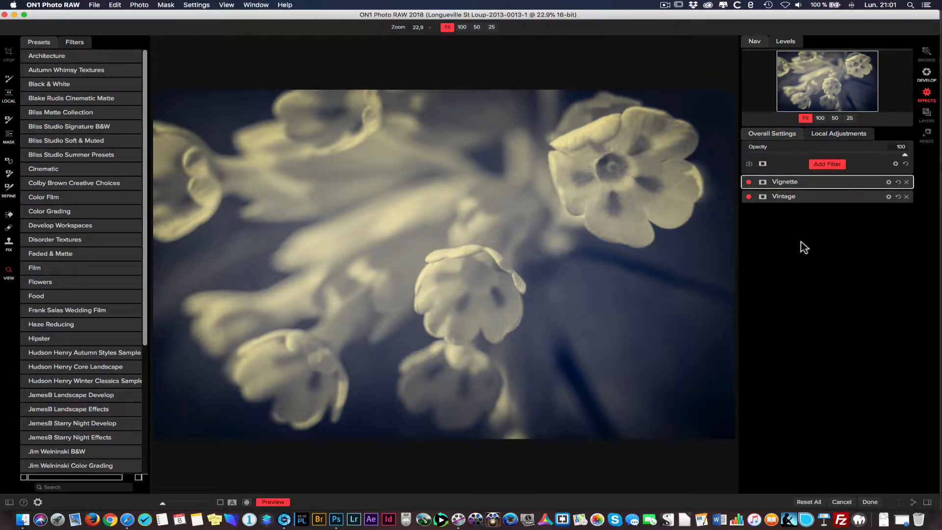
{"action": "left_click", "coordinate": [927, 73]}
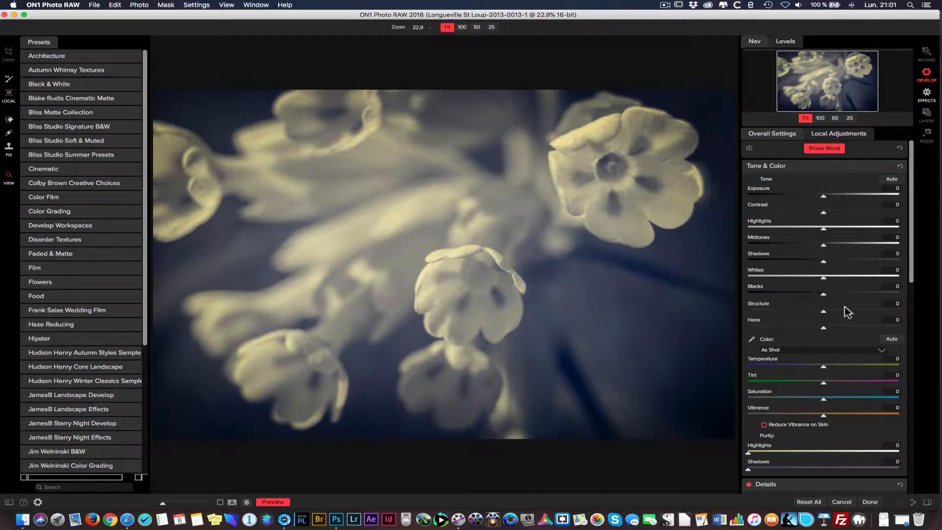
{"action": "left_click", "coordinate": [870, 502]}
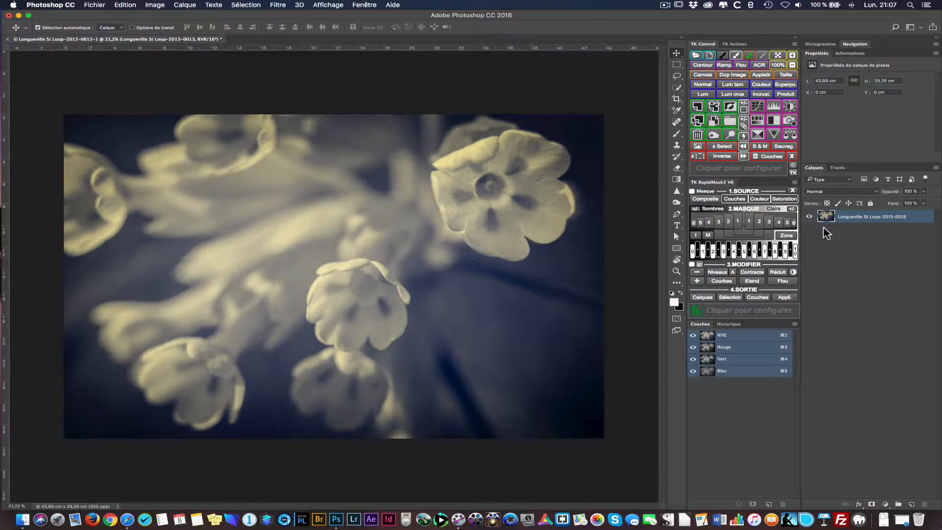
- Revert the document to the Pixelliser le calque history state, and return to the channels list
{"action": "left_click", "coordinate": [729, 324]}
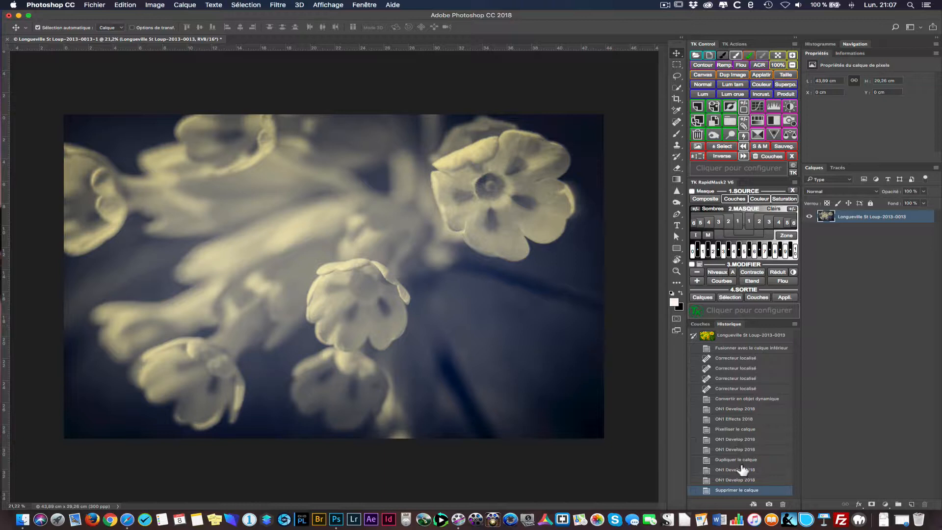
{"action": "left_click", "coordinate": [739, 410]}
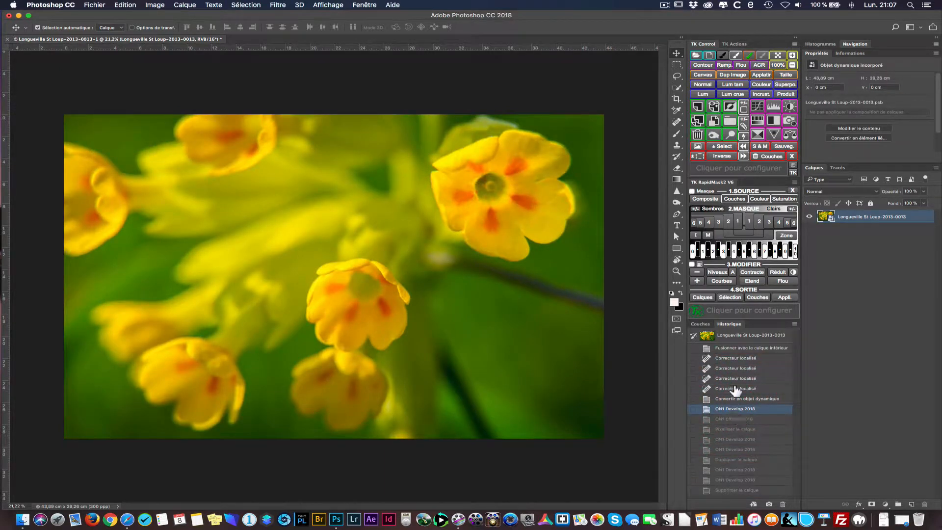
{"action": "left_click", "coordinate": [739, 429]}
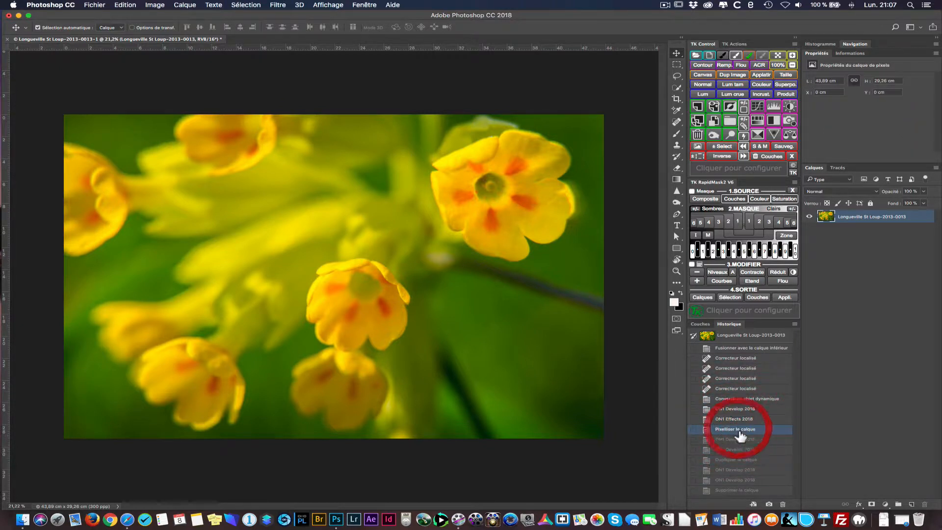
{"action": "left_click", "coordinate": [701, 324]}
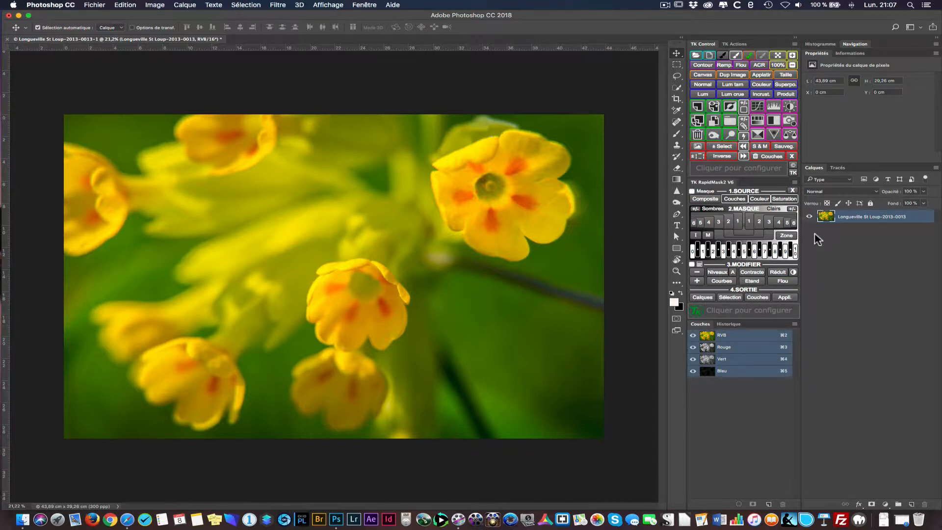
- Duplicate the Longueville St Loup-2013-0013 layer, keeping a single copy above the original
{"action": "left_click", "coordinate": [697, 121]}
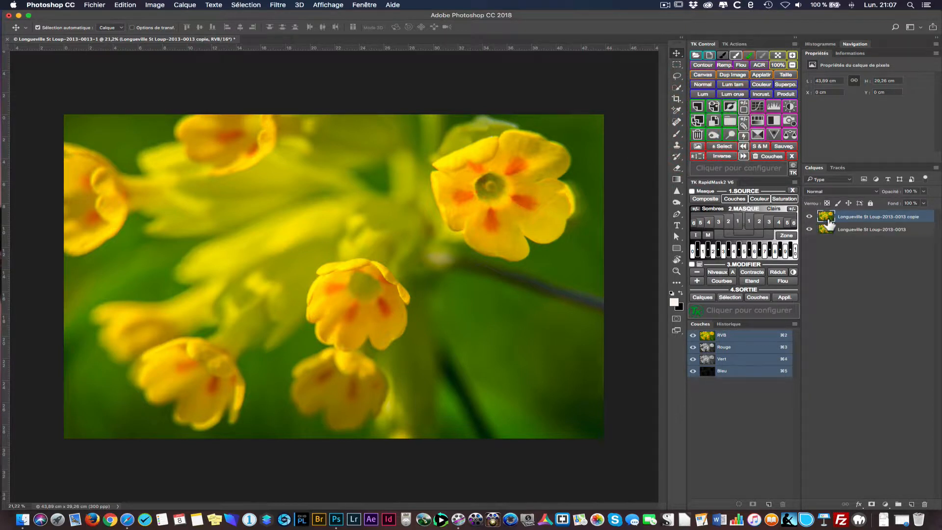
{"action": "left_click", "coordinate": [704, 134]}
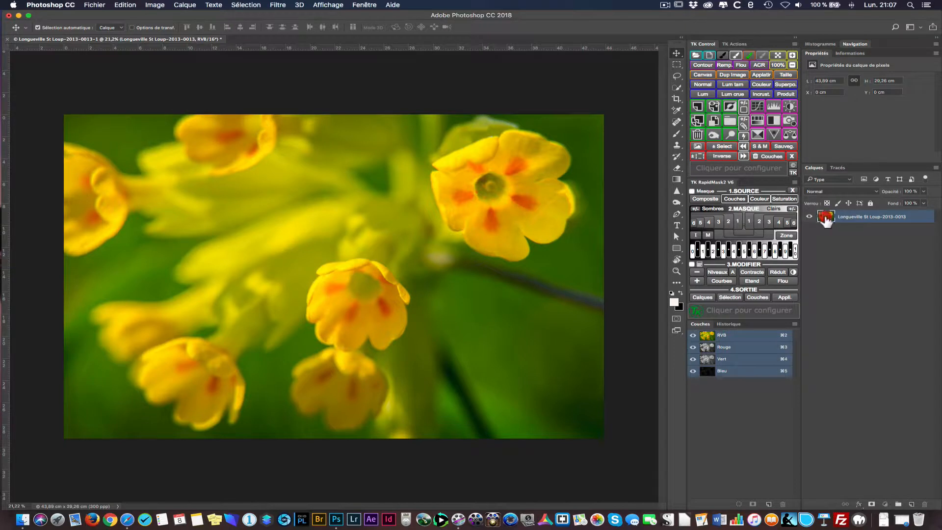
{"action": "left_click_drag", "start_coordinate": [826, 220], "coordinate": [913, 505]}
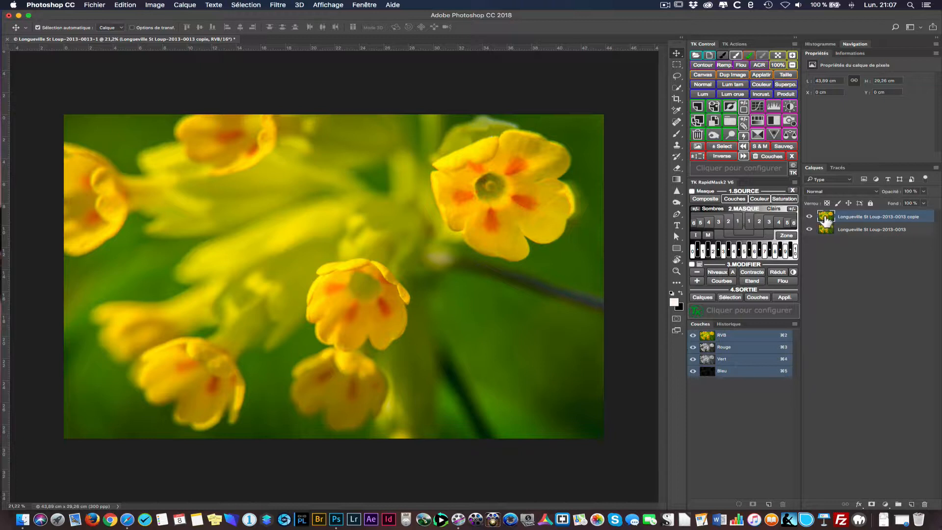
- Open the duplicated layer in the ON1 Effects 2018 plug-in
{"action": "left_click", "coordinate": [278, 5]}
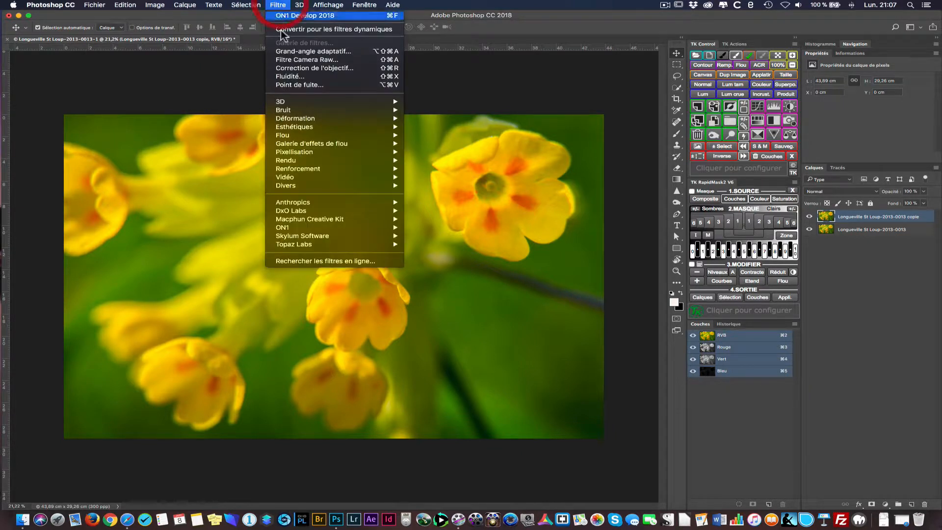
{"action": "mouse_move", "coordinate": [316, 188]}
{"action": "mouse_move", "coordinate": [319, 227]}
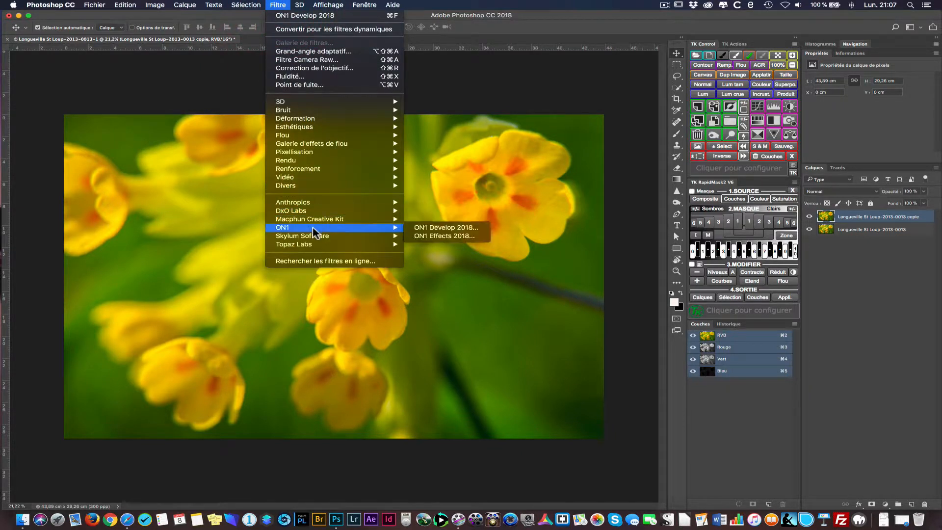
{"action": "left_click", "coordinate": [444, 238]}
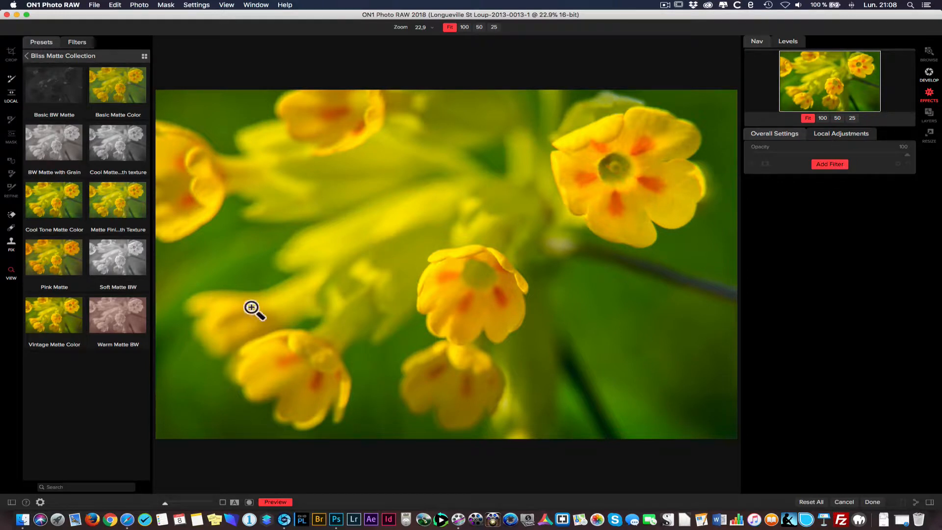
- Apply the Cool Matte...th texture preset from the Bliss Matte Collection and send the result back to Photoshop
{"action": "left_click", "coordinate": [117, 137]}
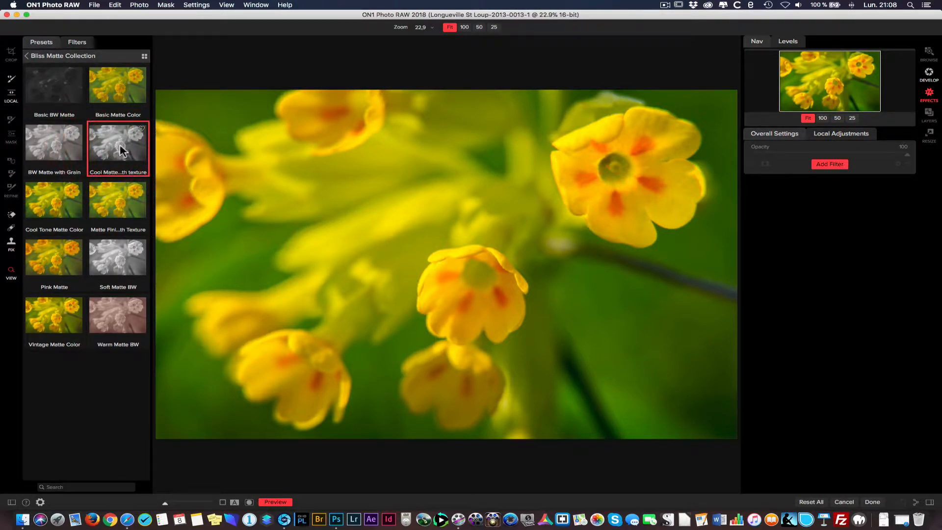
{"action": "left_click", "coordinate": [120, 149]}
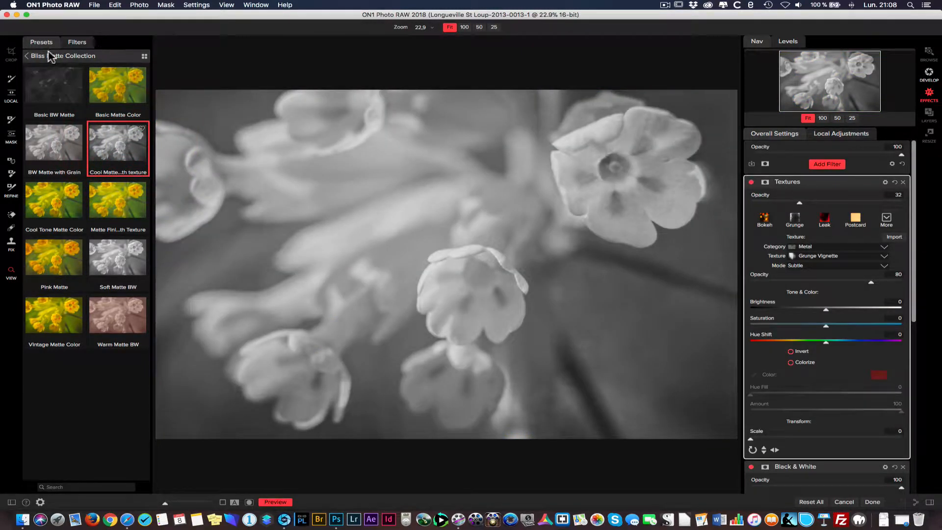
{"action": "left_click", "coordinate": [29, 57]}
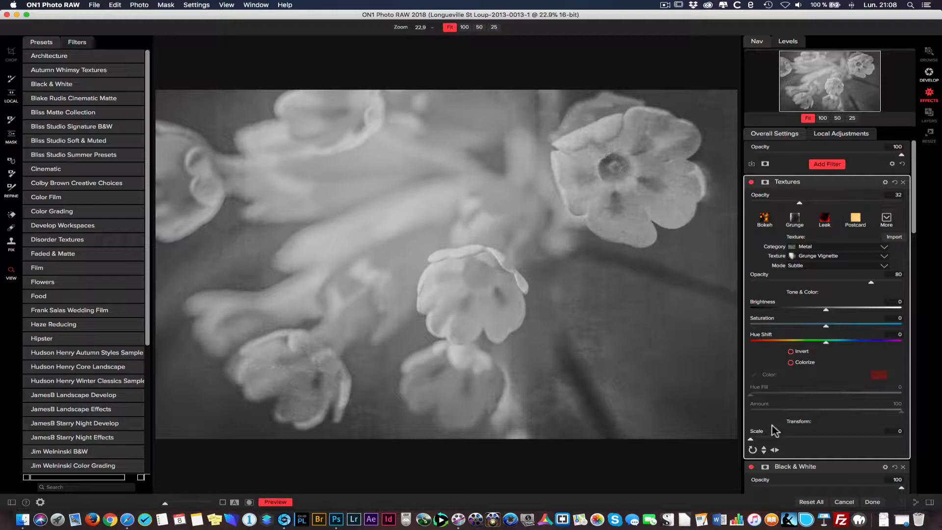
{"action": "left_click", "coordinate": [872, 502]}
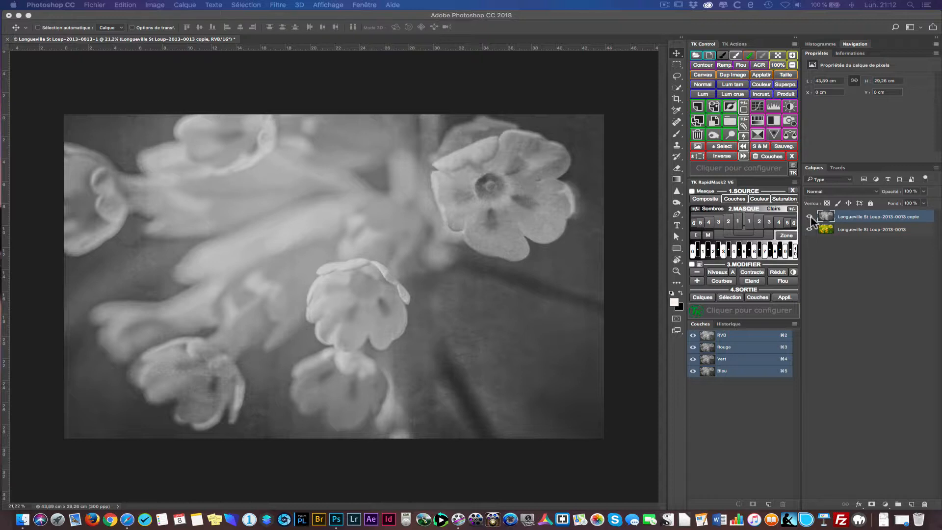
- Compare the photo with and without the duplicated effect layer, and delete that duplicate
{"action": "left_click", "coordinate": [810, 217]}
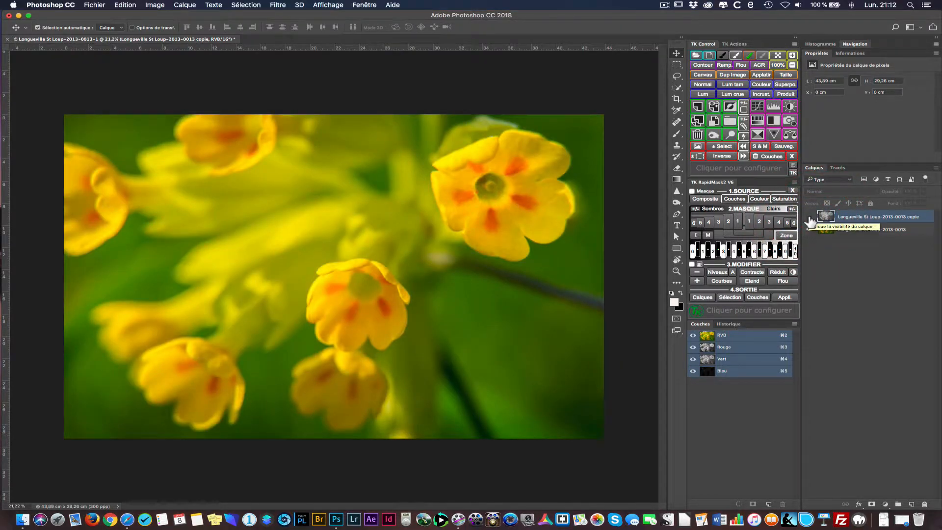
{"action": "left_click", "coordinate": [810, 218]}
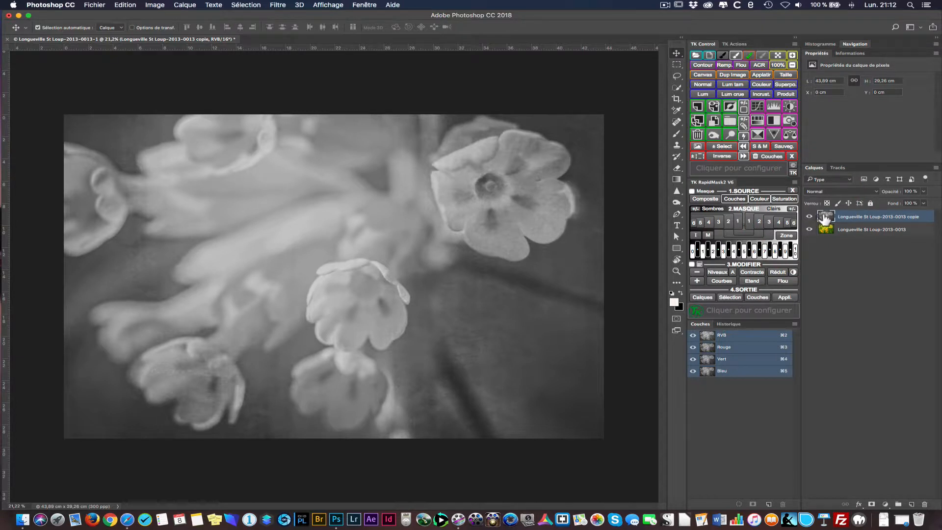
{"action": "left_click_drag", "start_coordinate": [908, 217], "coordinate": [924, 505]}
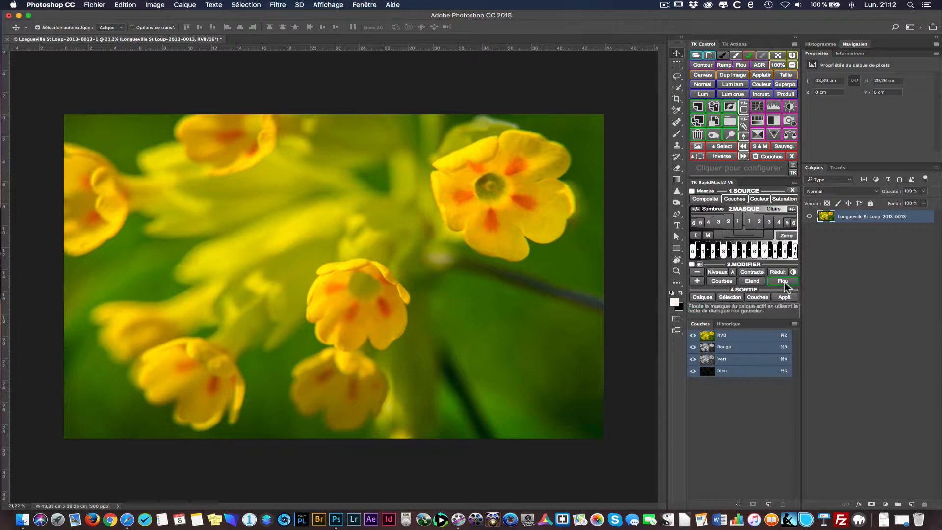
- Convert the Longueville St Loup-2013-0013 layer into a smart object
{"action": "right_click", "coordinate": [826, 219]}
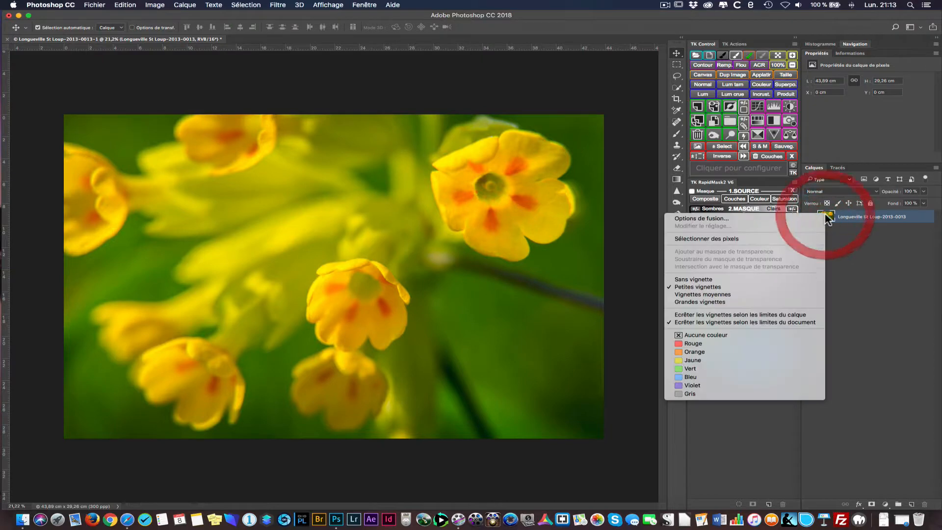
{"action": "left_click", "coordinate": [869, 224]}
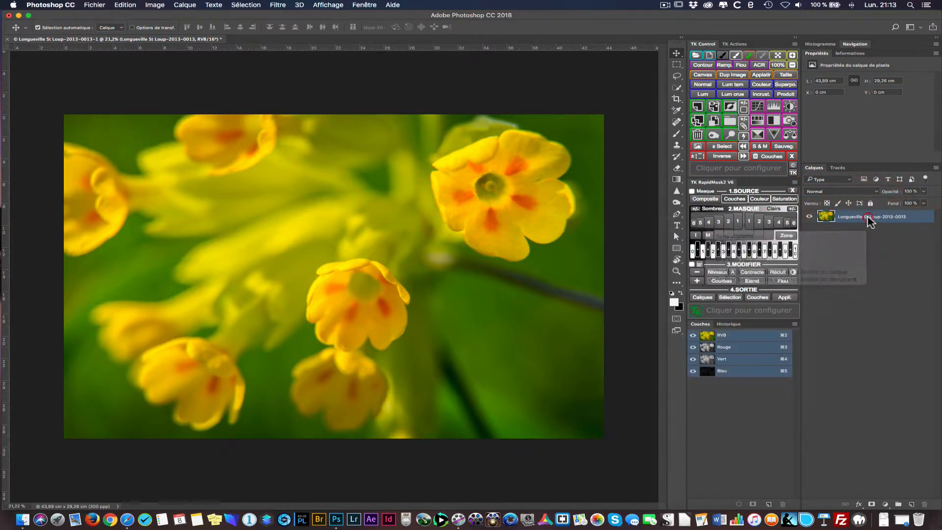
{"action": "right_click", "coordinate": [870, 218]}
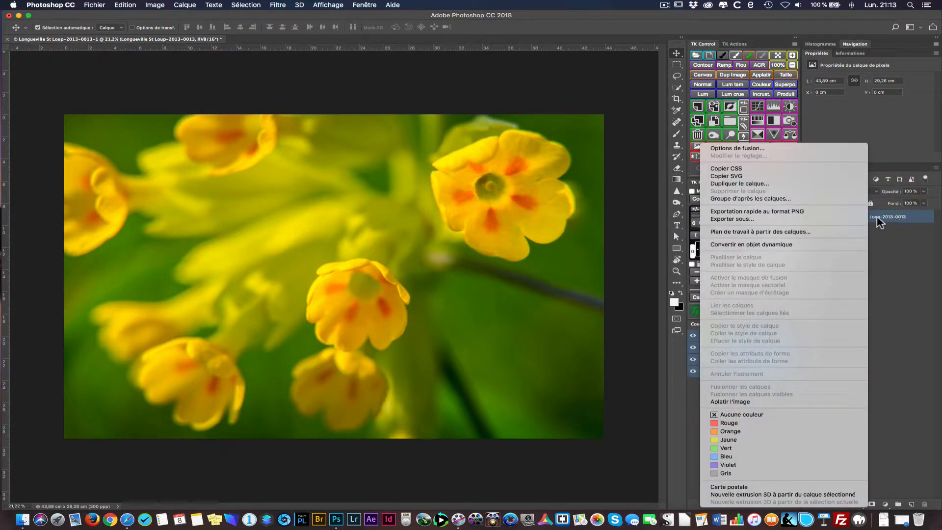
{"action": "left_click", "coordinate": [783, 246]}
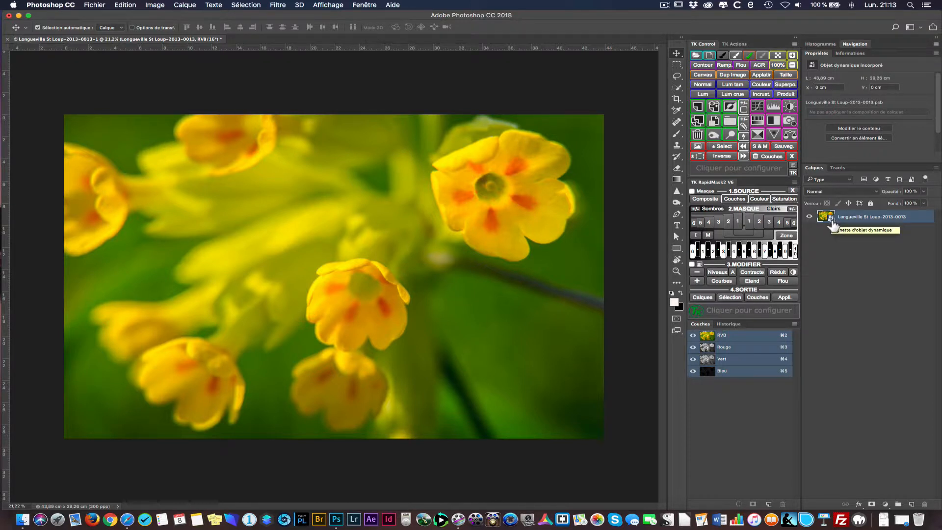
- Open the smart object in the ON1 Effects 2018 plug-in
{"action": "left_click", "coordinate": [278, 6]}
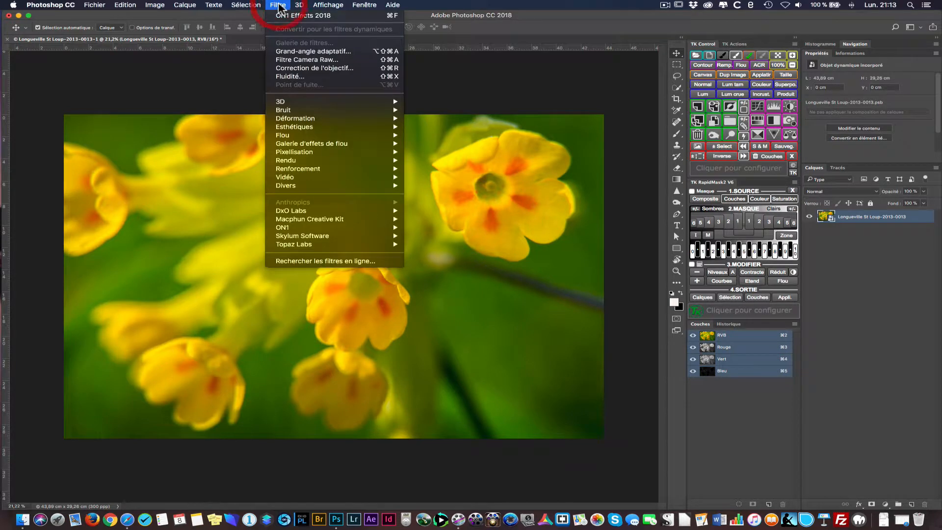
{"action": "mouse_move", "coordinate": [299, 229]}
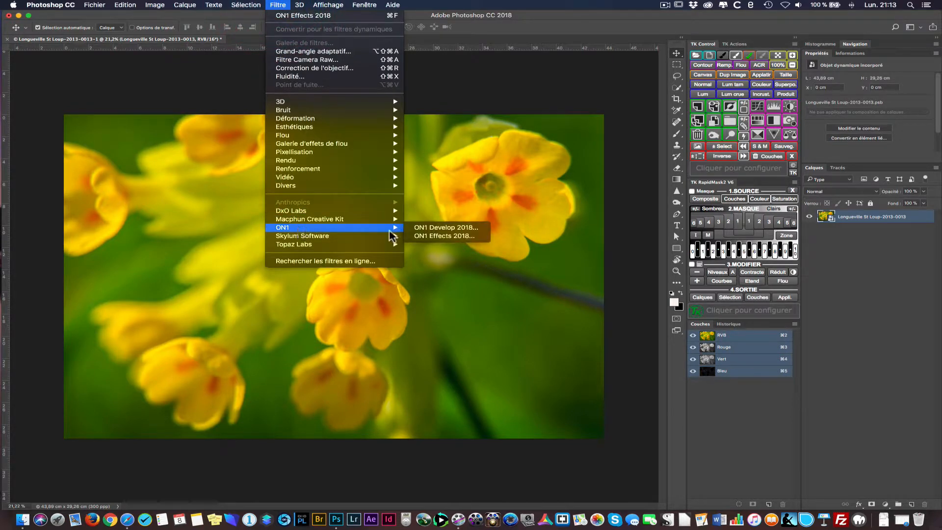
{"action": "left_click", "coordinate": [438, 236]}
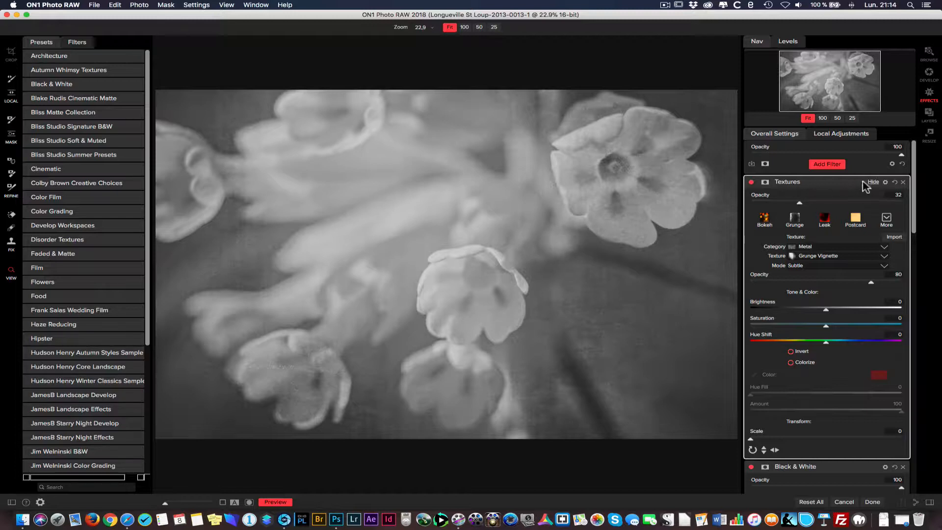
- Collapse the settings of every Textures, Black & White and Tone Enhancer filter in the effects stack
{"action": "left_click", "coordinate": [868, 184]}
{"action": "left_click", "coordinate": [872, 197]}
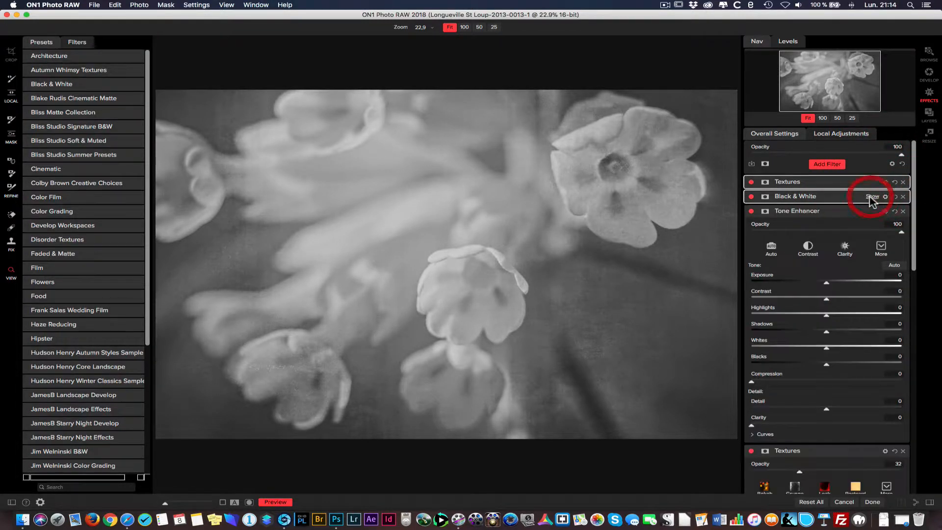
{"action": "left_click", "coordinate": [872, 212]}
{"action": "left_click", "coordinate": [873, 227]}
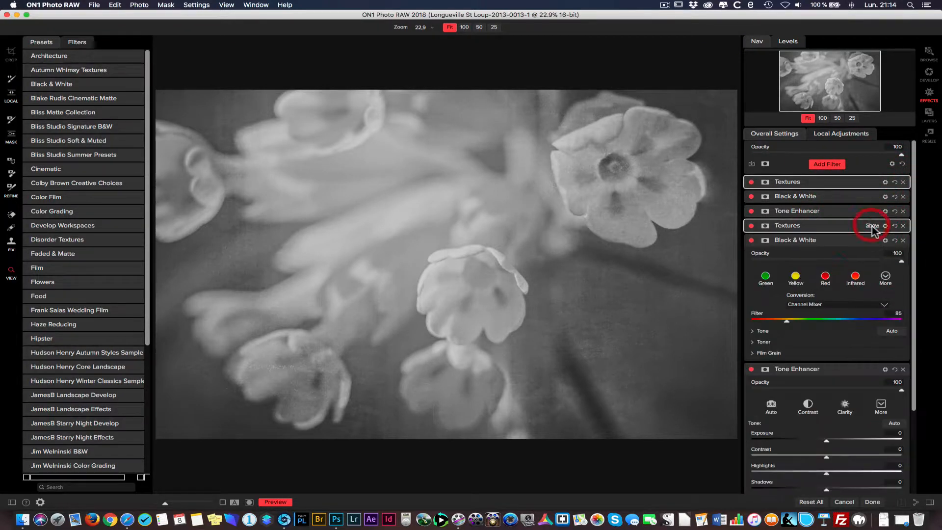
{"action": "left_click", "coordinate": [873, 241]}
{"action": "left_click", "coordinate": [878, 255]}
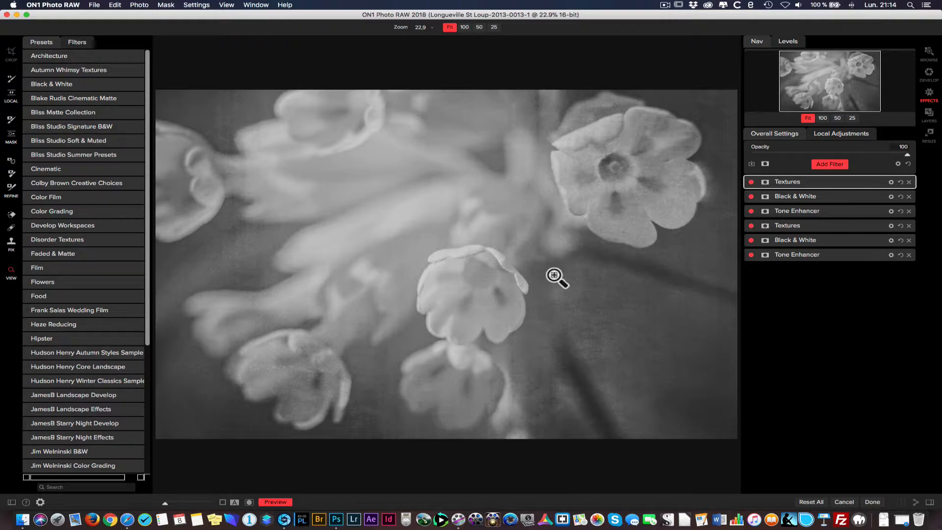
- Apply the effects to the smart object in Photoshop and compare the photo with its smart filters hidden and shown
{"action": "left_click", "coordinate": [870, 500]}
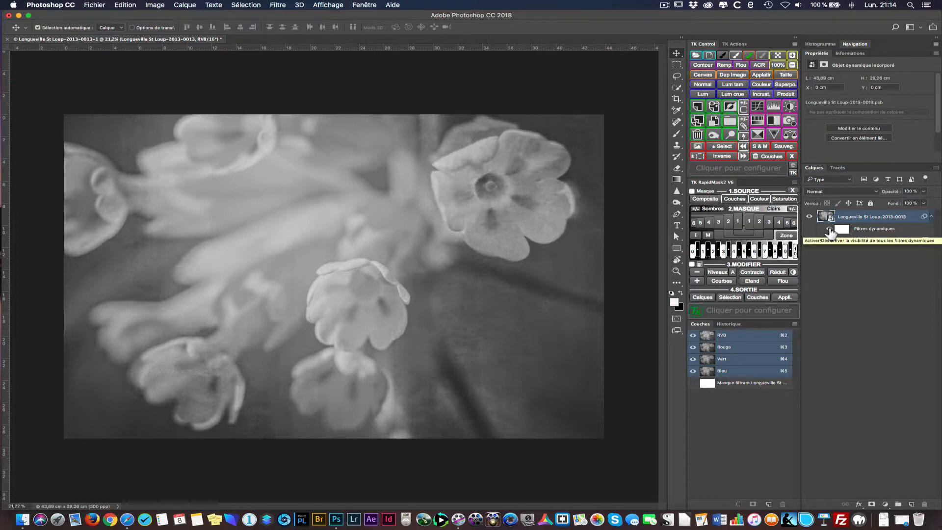
{"action": "left_click", "coordinate": [829, 229]}
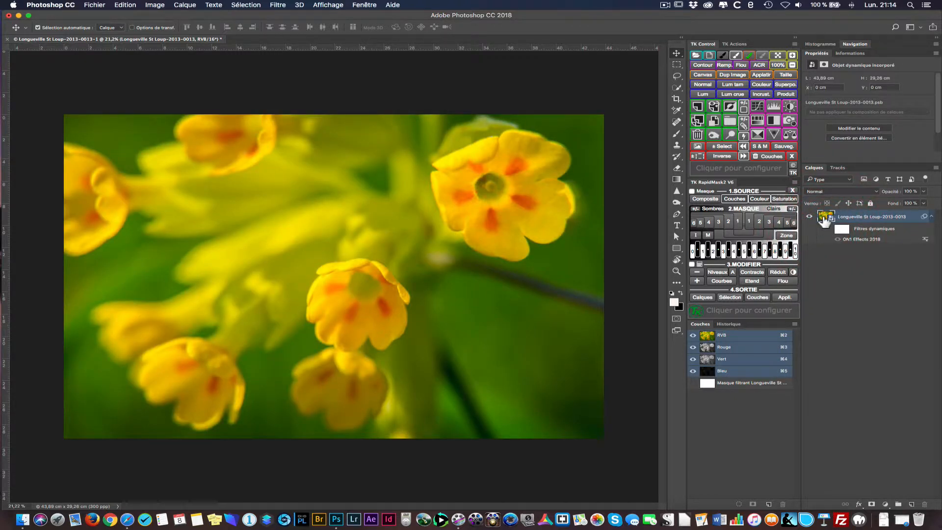
{"action": "left_click", "coordinate": [829, 229]}
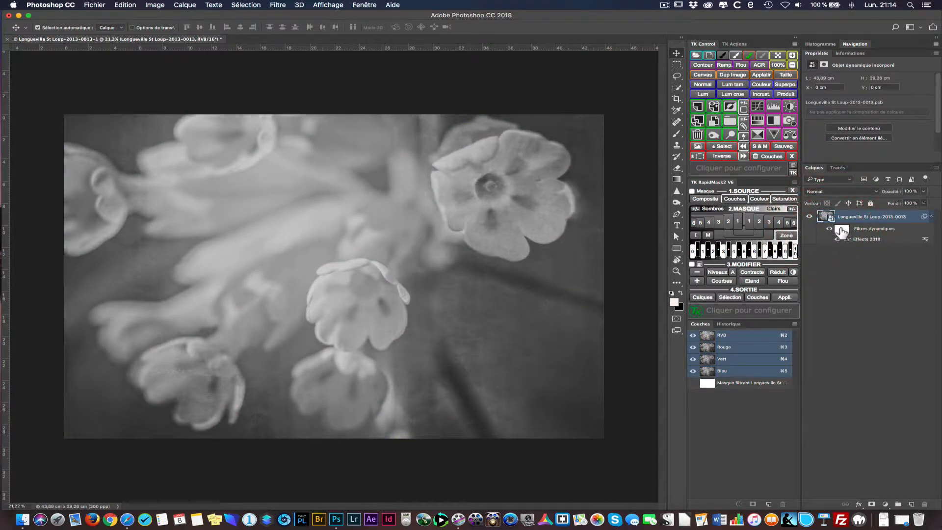
- Paint with a black brush on the smart filter mask over the four sharpest flowers to bring back their yellow colour
{"action": "left_click", "coordinate": [842, 231]}
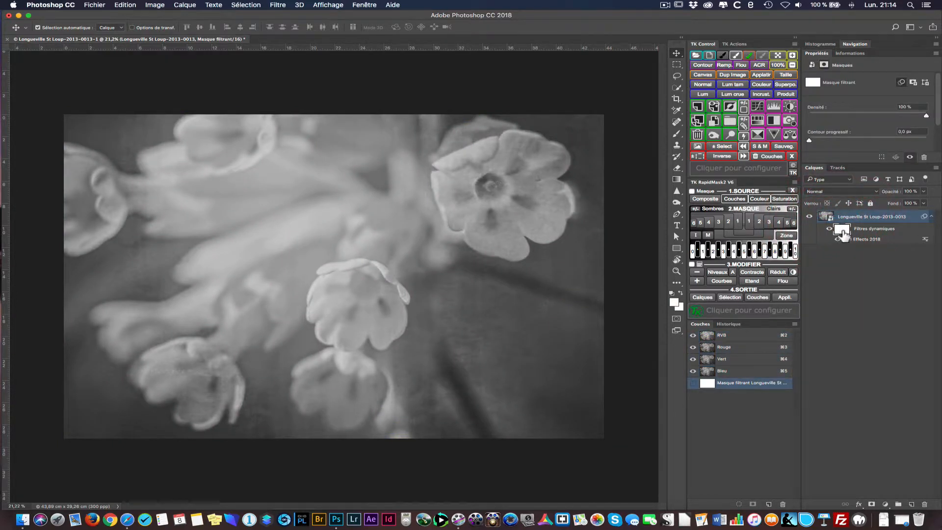
{"action": "left_click", "coordinate": [678, 135]}
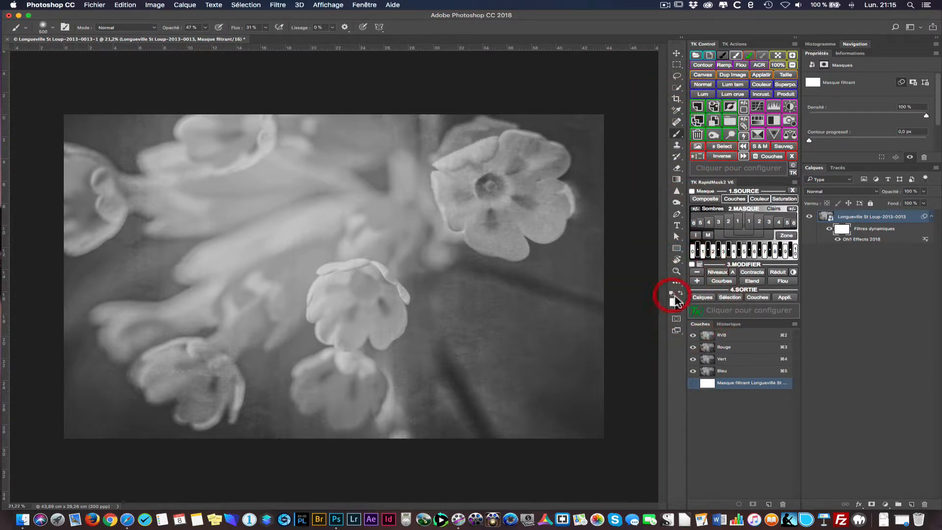
{"action": "left_click", "coordinate": [672, 293]}
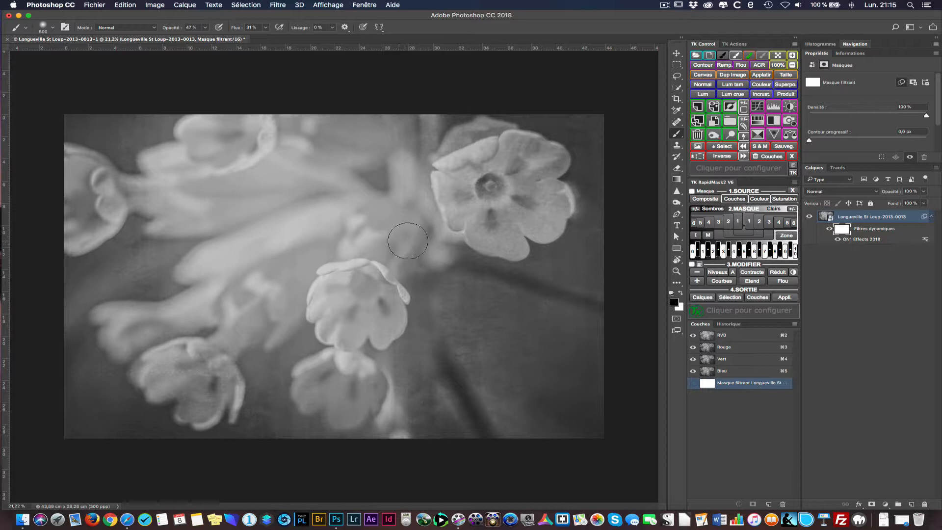
{"action": "left_click_drag", "start_coordinate": [480, 183], "coordinate": [486, 184]}
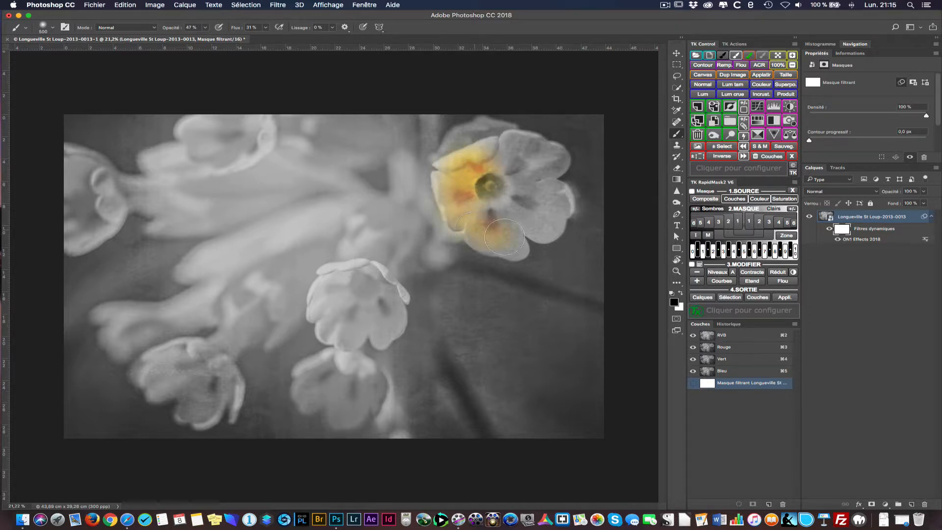
{"action": "mouse_move", "coordinate": [531, 188]}
{"action": "left_mouse_down"}
{"action": "mouse_move", "coordinate": [551, 150]}
{"action": "mouse_move", "coordinate": [531, 145]}
{"action": "left_mouse_up"}
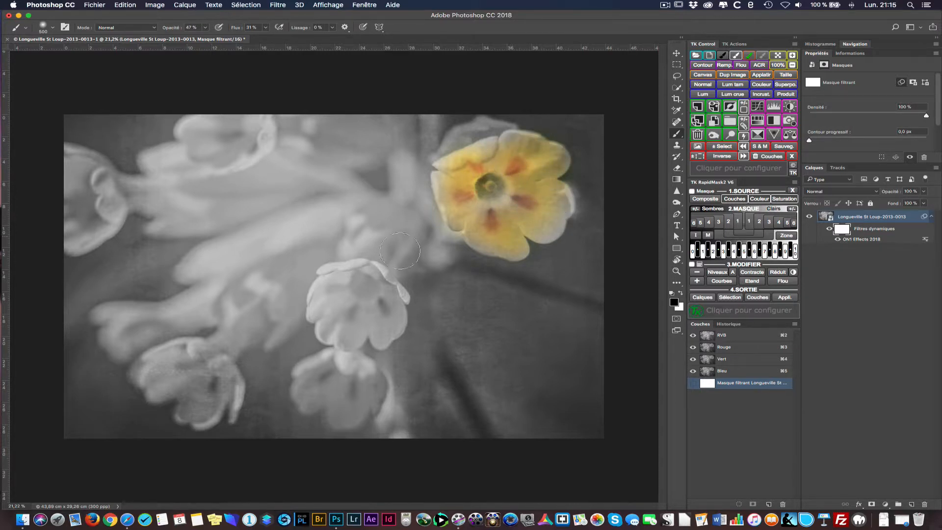
{"action": "mouse_move", "coordinate": [400, 251]}
{"action": "left_mouse_down"}
{"action": "mouse_move", "coordinate": [384, 275]}
{"action": "mouse_move", "coordinate": [342, 287]}
{"action": "mouse_move", "coordinate": [332, 307]}
{"action": "mouse_move", "coordinate": [343, 325]}
{"action": "mouse_move", "coordinate": [370, 326]}
{"action": "mouse_move", "coordinate": [394, 294]}
{"action": "mouse_move", "coordinate": [377, 320]}
{"action": "mouse_move", "coordinate": [353, 331]}
{"action": "mouse_move", "coordinate": [321, 314]}
{"action": "mouse_move", "coordinate": [327, 287]}
{"action": "mouse_move", "coordinate": [363, 279]}
{"action": "mouse_move", "coordinate": [334, 301]}
{"action": "mouse_move", "coordinate": [370, 323]}
{"action": "mouse_move", "coordinate": [345, 353]}
{"action": "mouse_move", "coordinate": [345, 370]}
{"action": "mouse_move", "coordinate": [330, 371]}
{"action": "mouse_move", "coordinate": [324, 386]}
{"action": "mouse_move", "coordinate": [318, 377]}
{"action": "mouse_move", "coordinate": [311, 383]}
{"action": "mouse_move", "coordinate": [357, 376]}
{"action": "mouse_move", "coordinate": [366, 392]}
{"action": "mouse_move", "coordinate": [341, 377]}
{"action": "mouse_move", "coordinate": [298, 381]}
{"action": "mouse_move", "coordinate": [186, 358]}
{"action": "mouse_move", "coordinate": [166, 373]}
{"action": "mouse_move", "coordinate": [186, 359]}
{"action": "mouse_move", "coordinate": [136, 375]}
{"action": "left_mouse_up"}
{"action": "mouse_move", "coordinate": [216, 381]}
{"action": "left_mouse_down"}
{"action": "mouse_move", "coordinate": [201, 399]}
{"action": "mouse_move", "coordinate": [225, 395]}
{"action": "mouse_move", "coordinate": [196, 399]}
{"action": "mouse_move", "coordinate": [178, 385]}
{"action": "left_mouse_up"}
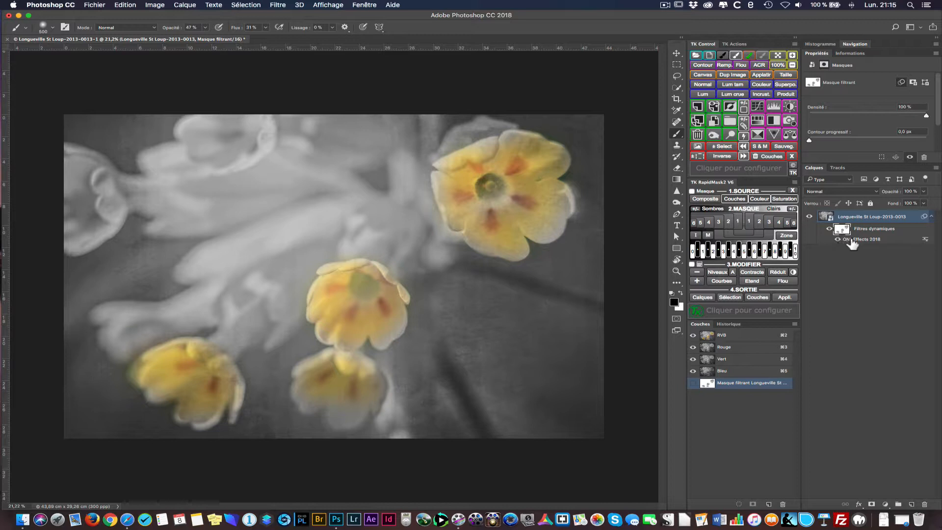
- Compare the photo with the smart filters hidden and shown, and reopen the ON1 Effects 2018 smart filter for editing
{"action": "left_click", "coordinate": [829, 220]}
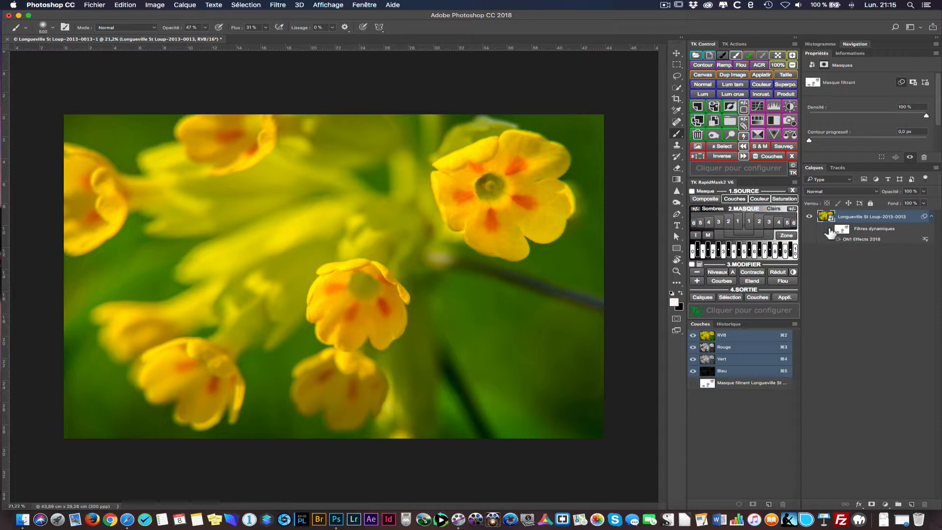
{"action": "left_click", "coordinate": [842, 230]}
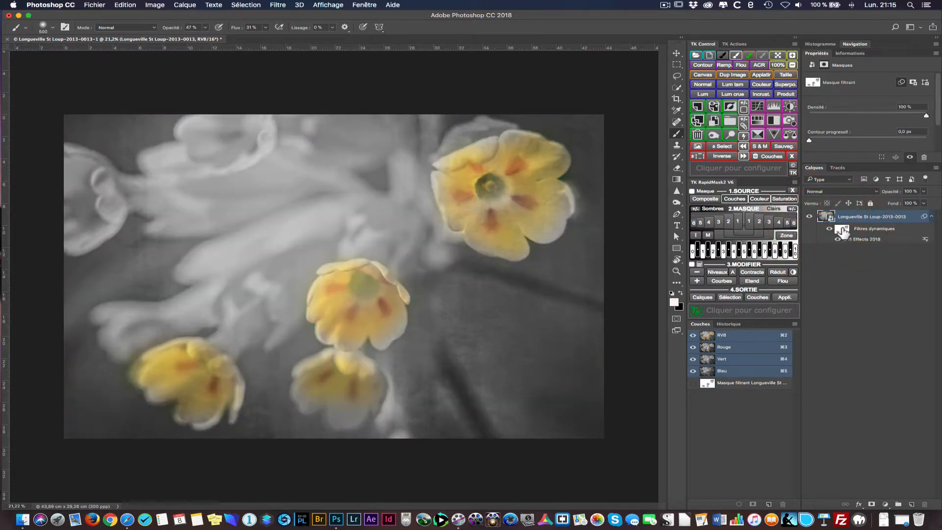
{"action": "double_click", "coordinate": [872, 241]}
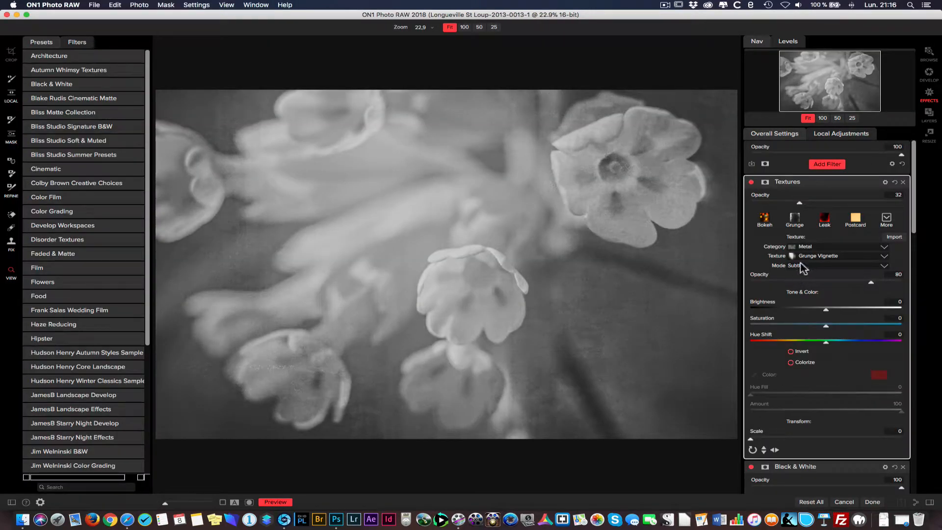
- Remove all filters from the stack except the first Black & White filter, and set that one to the Green style
{"action": "left_click", "coordinate": [903, 183]}
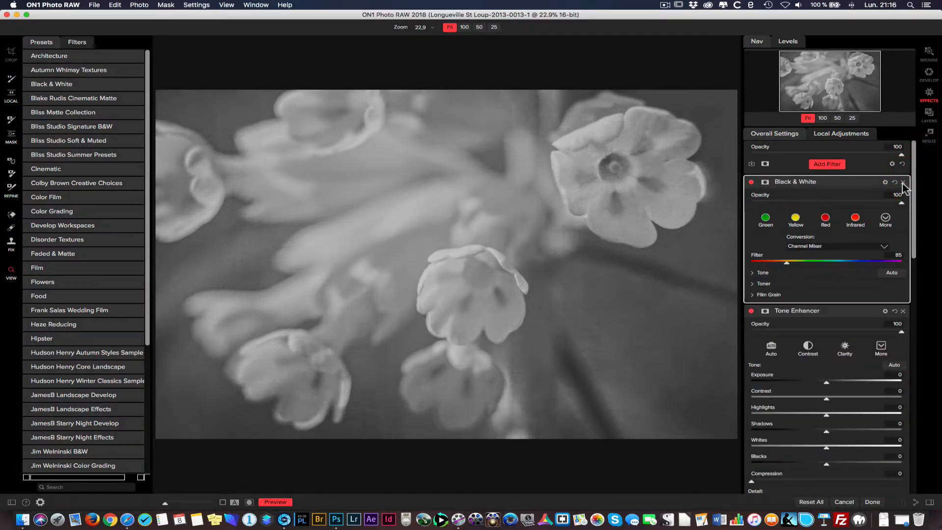
{"action": "left_click", "coordinate": [903, 312]}
{"action": "left_click", "coordinate": [903, 312]}
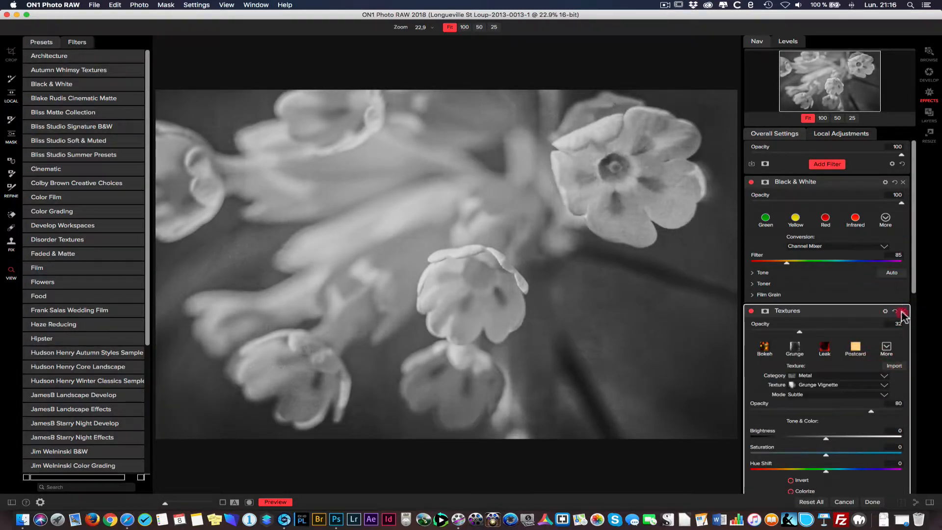
{"action": "left_click", "coordinate": [903, 312]}
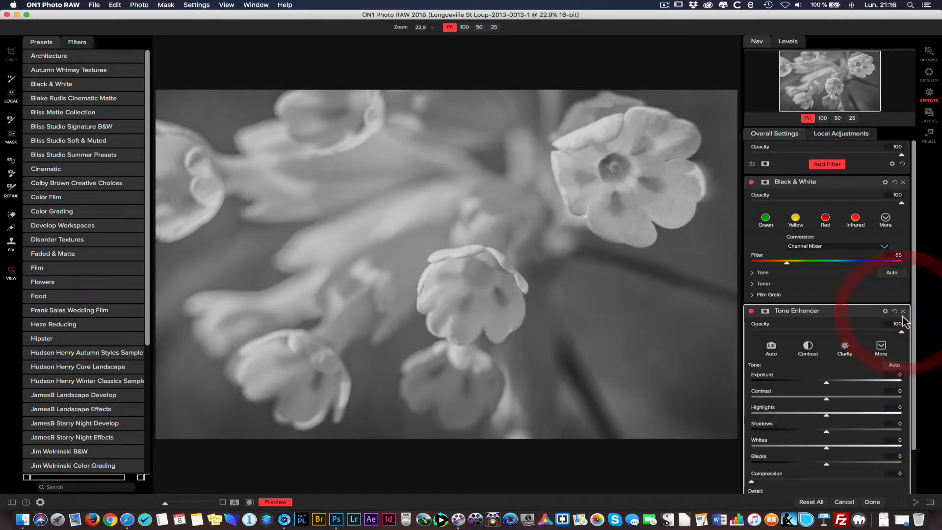
{"action": "left_click", "coordinate": [903, 312]}
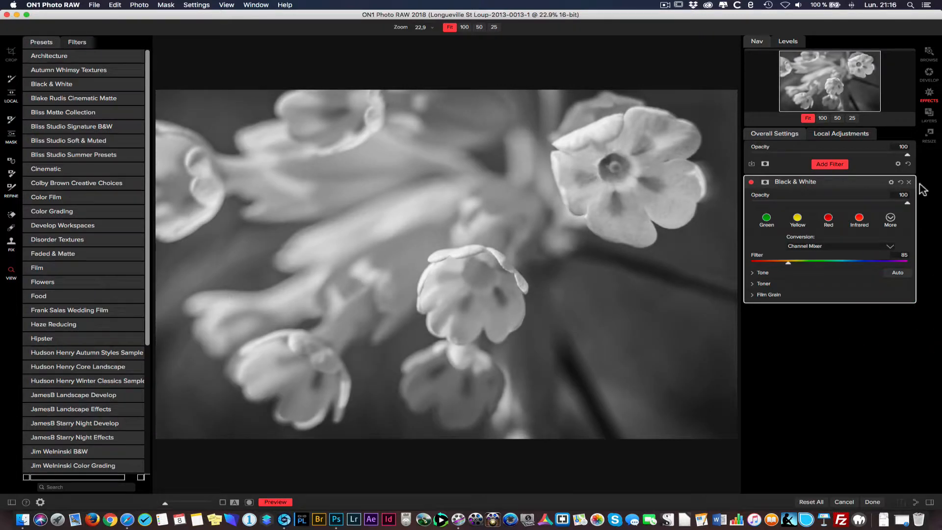
{"action": "left_click", "coordinate": [767, 220]}
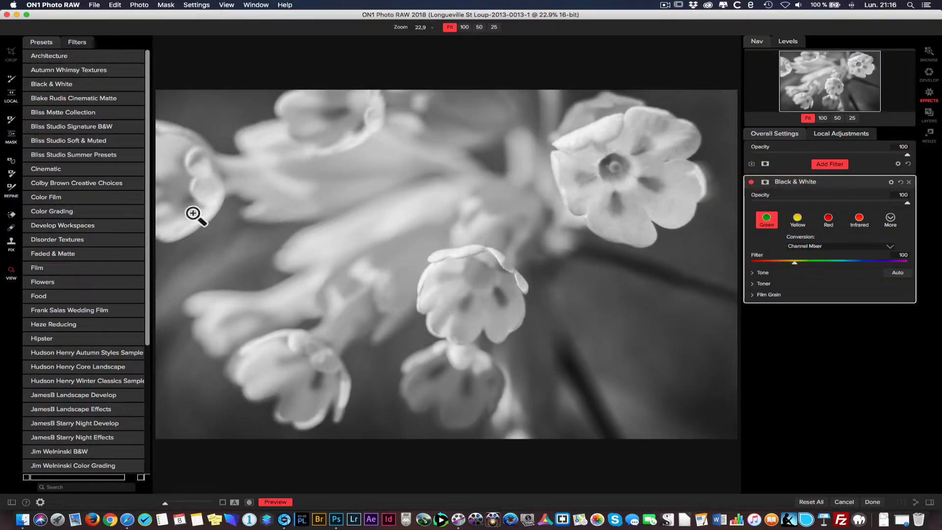
- Apply the Desaturated Blue preset from Color Grading to the smart object, and compare the photo with the smart filters hidden and shown
{"action": "left_click", "coordinate": [131, 216]}
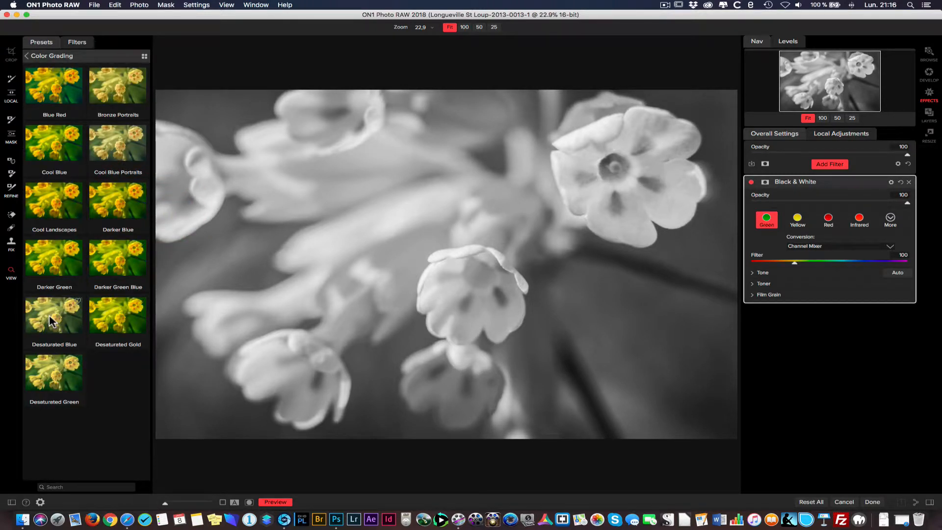
{"action": "left_click", "coordinate": [71, 330]}
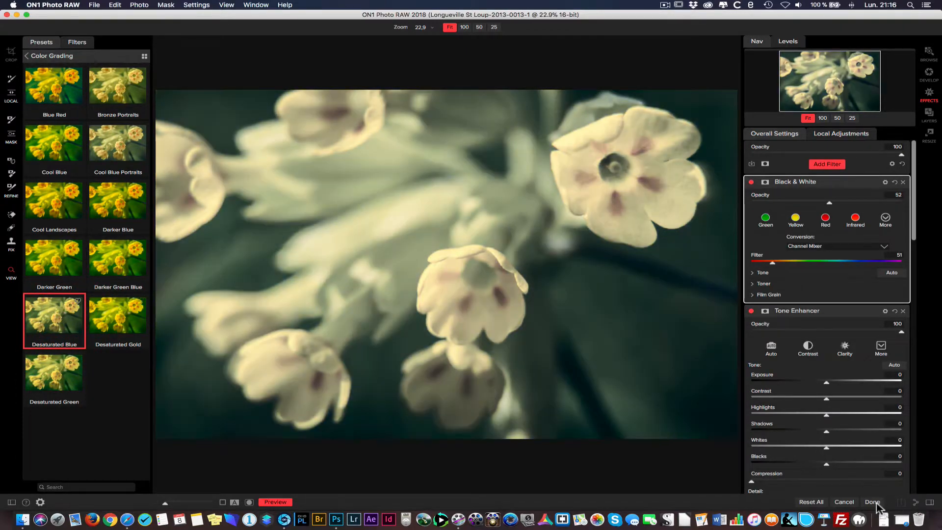
{"action": "left_click", "coordinate": [874, 503]}
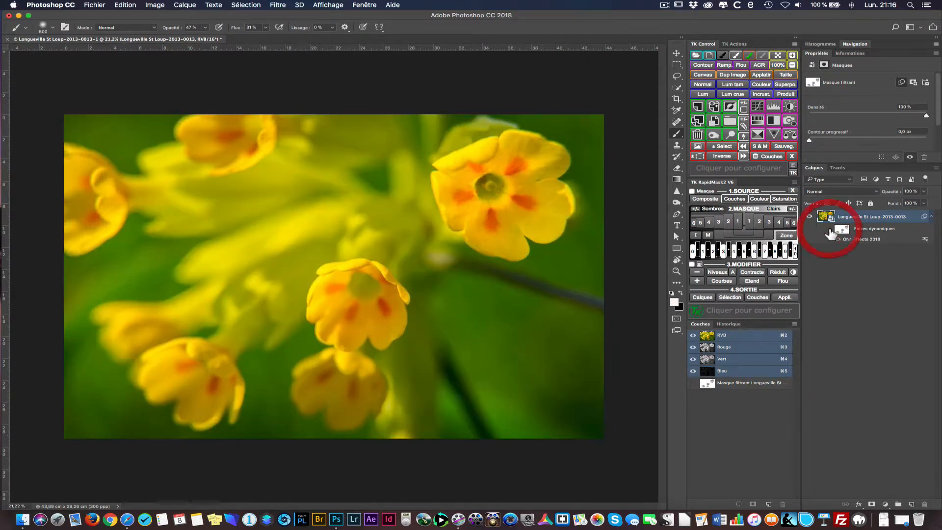
{"action": "left_click", "coordinate": [830, 229]}
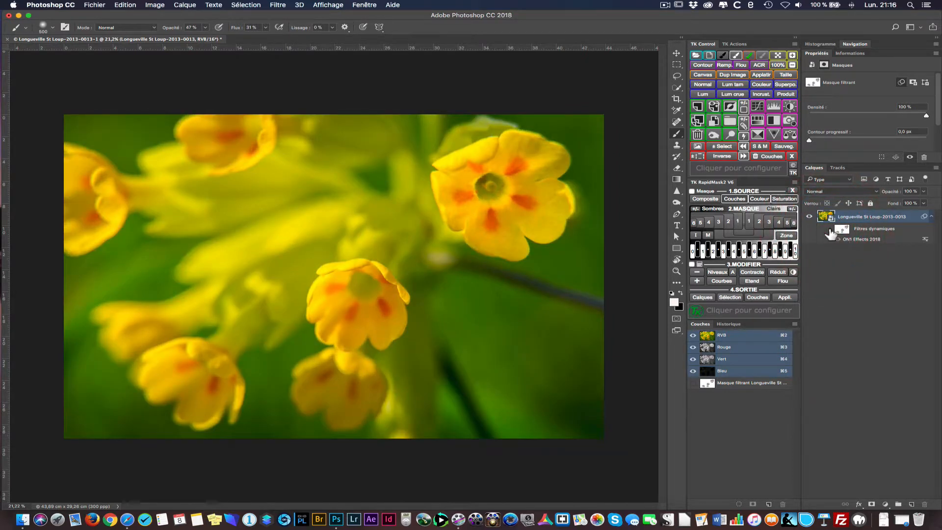
{"action": "left_click", "coordinate": [830, 229]}
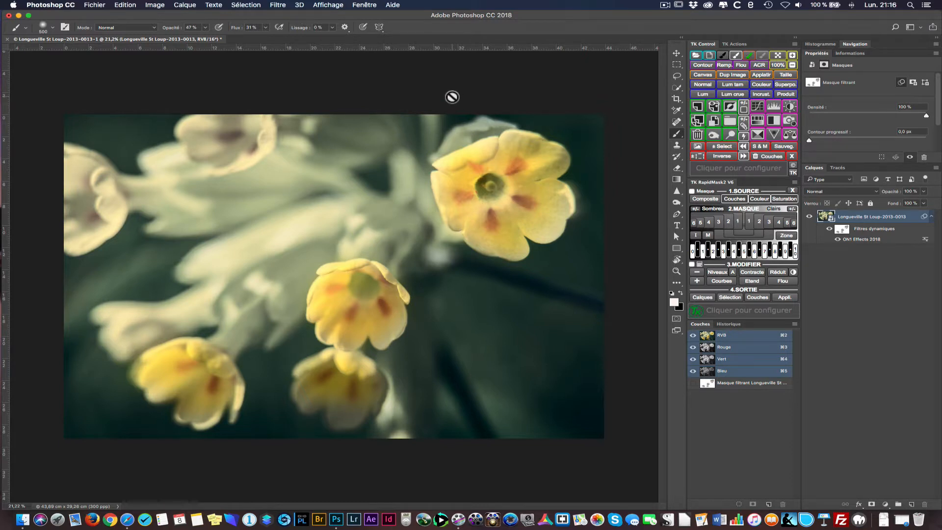
- Open ON1 Develop 2018 as an additional smart filter on the flower photo's smart object
{"action": "left_click", "coordinate": [278, 5]}
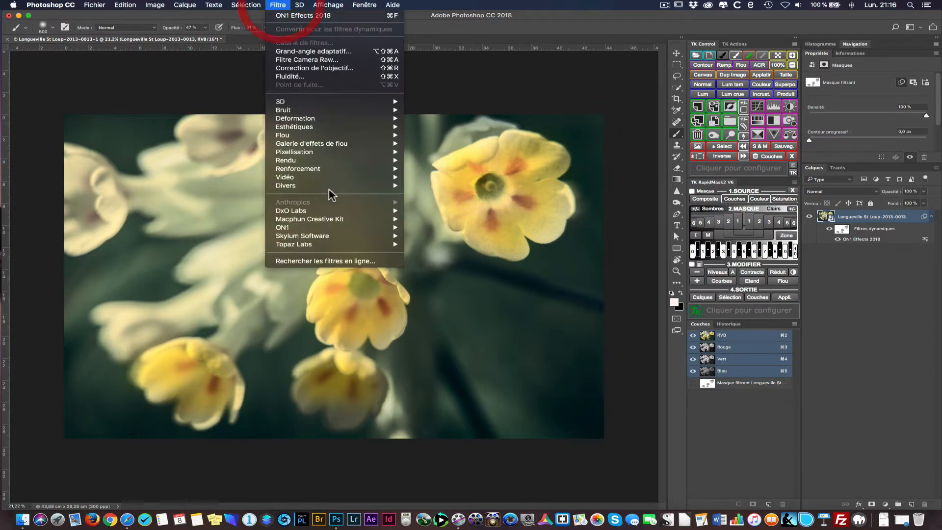
{"action": "mouse_move", "coordinate": [329, 190]}
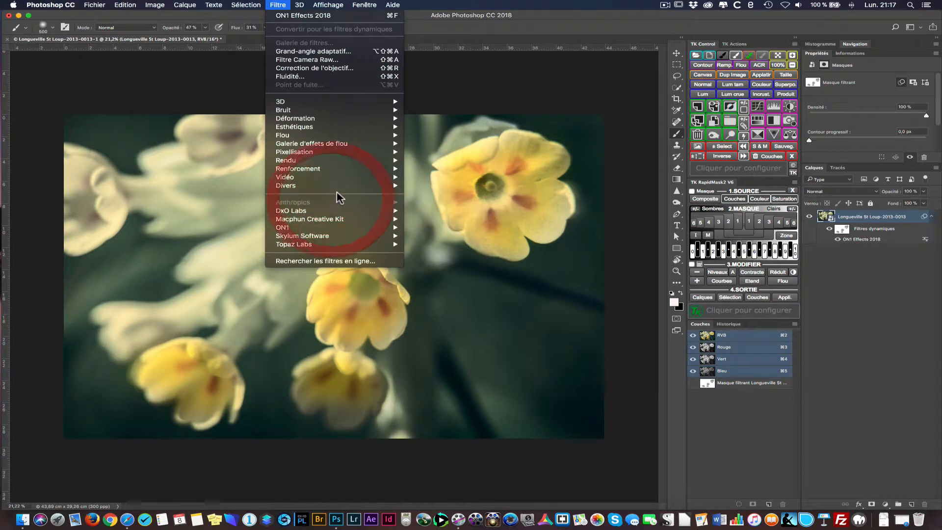
{"action": "mouse_move", "coordinate": [341, 227]}
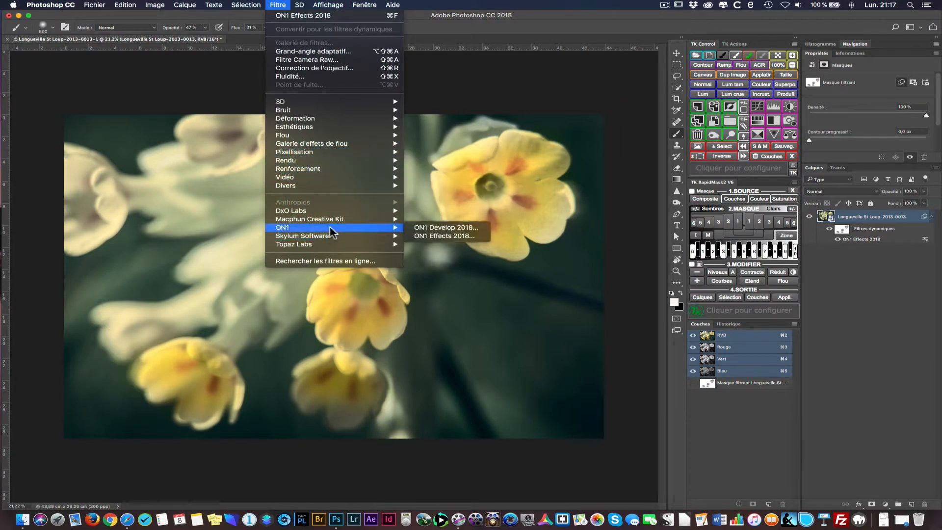
{"action": "left_click", "coordinate": [436, 228]}
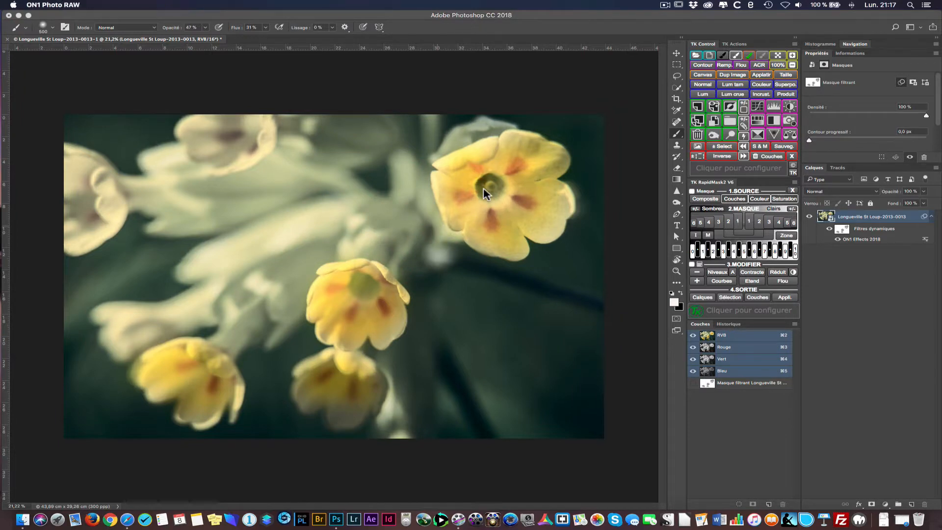
{"action": "double_click", "coordinate": [855, 241]}
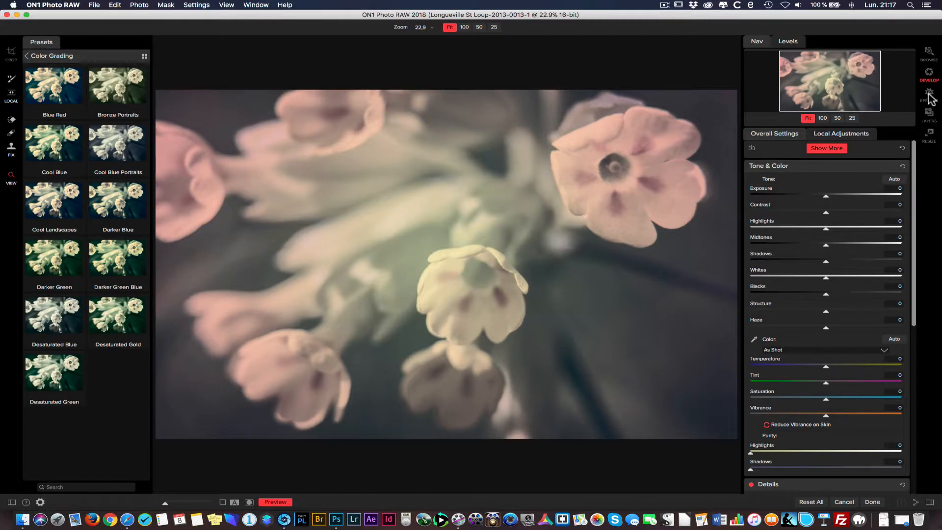
{"action": "left_click", "coordinate": [929, 76]}
- Set the overall exposure to 0.25, midtones to -15, temperature to 18, tint to 14, saturation to -42 and vibrance to -20
{"action": "left_click_drag", "start_coordinate": [826, 196], "coordinate": [829, 197]}
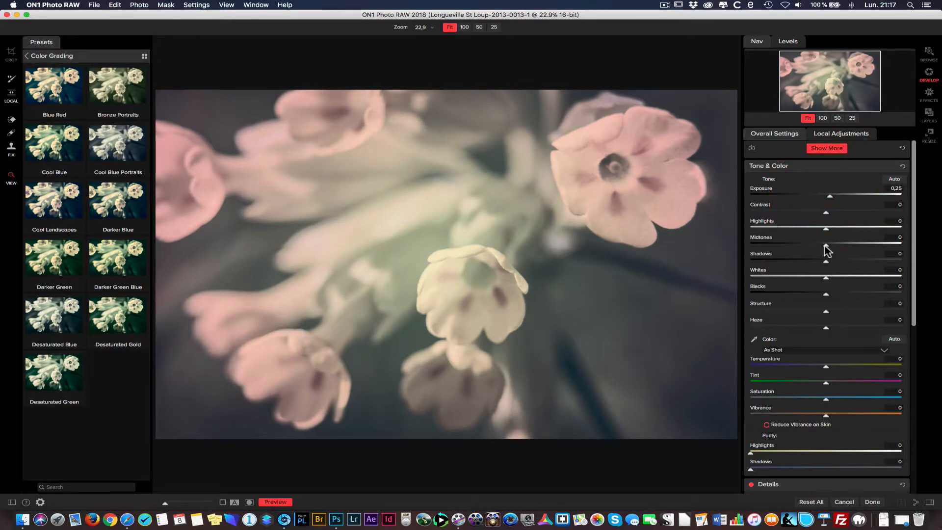
{"action": "left_click_drag", "start_coordinate": [825, 246], "coordinate": [814, 244]}
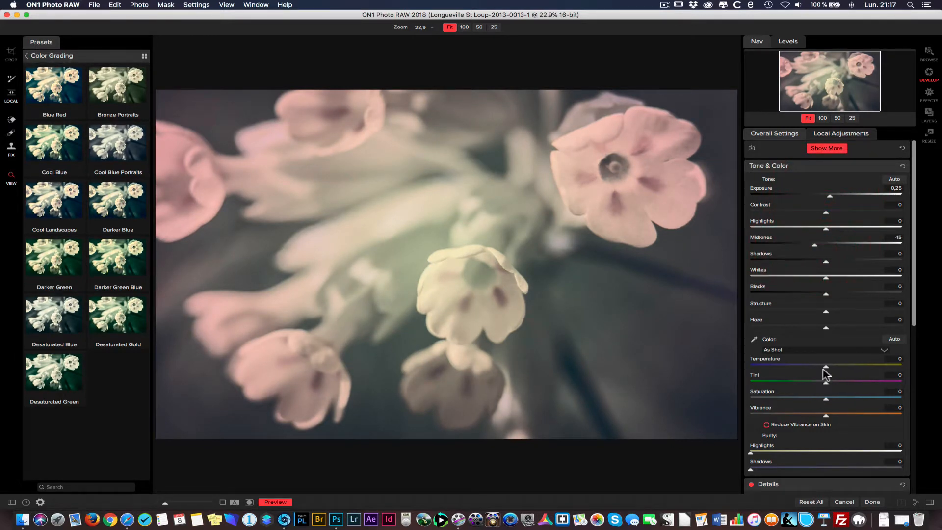
{"action": "mouse_move", "coordinate": [829, 371]}
{"action": "left_mouse_down"}
{"action": "mouse_move", "coordinate": [837, 369]}
{"action": "mouse_move", "coordinate": [831, 383]}
{"action": "mouse_move", "coordinate": [839, 381]}
{"action": "left_mouse_up"}
{"action": "left_click_drag", "start_coordinate": [827, 418], "coordinate": [794, 398]}
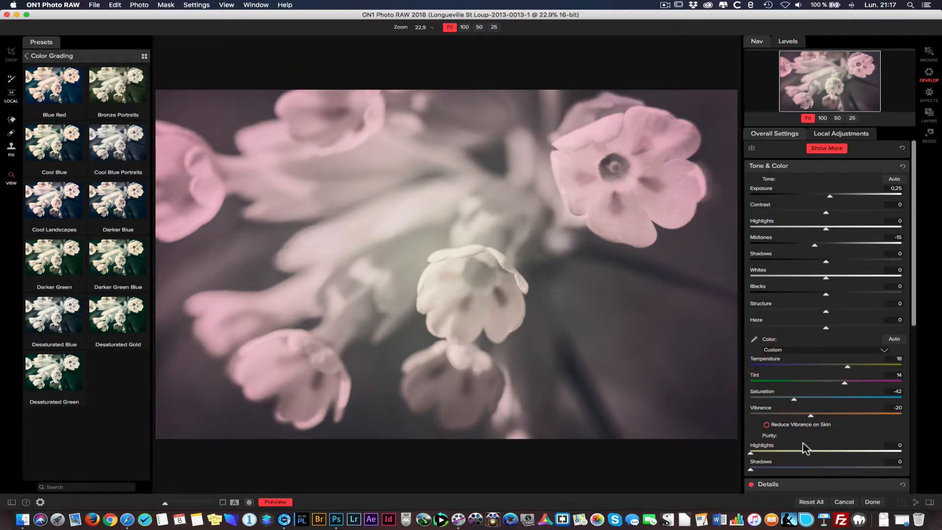
- Add a Vignette adjustment to the overall settings and collapse the Tone & Color, Details and Lens Correction sections
{"action": "left_click_drag", "start_coordinate": [913, 312], "coordinate": [914, 478]}
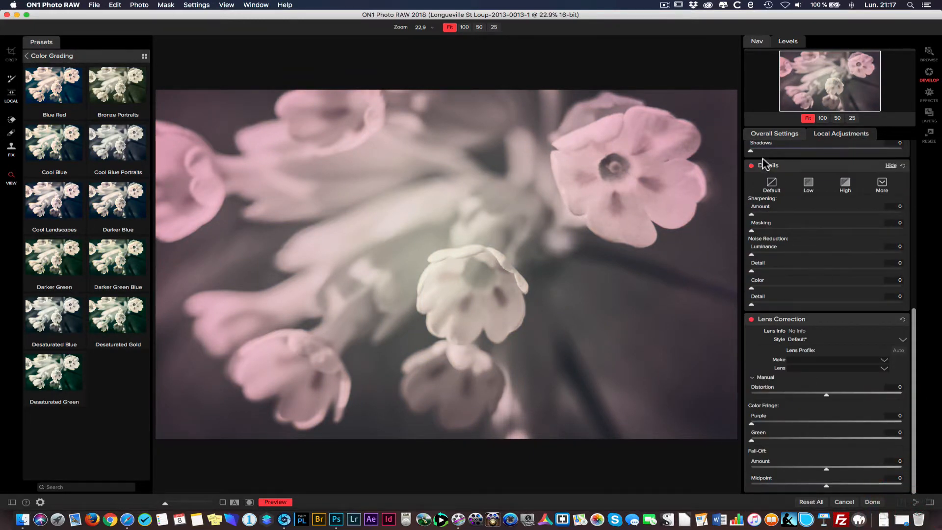
{"action": "left_click", "coordinate": [913, 165]}
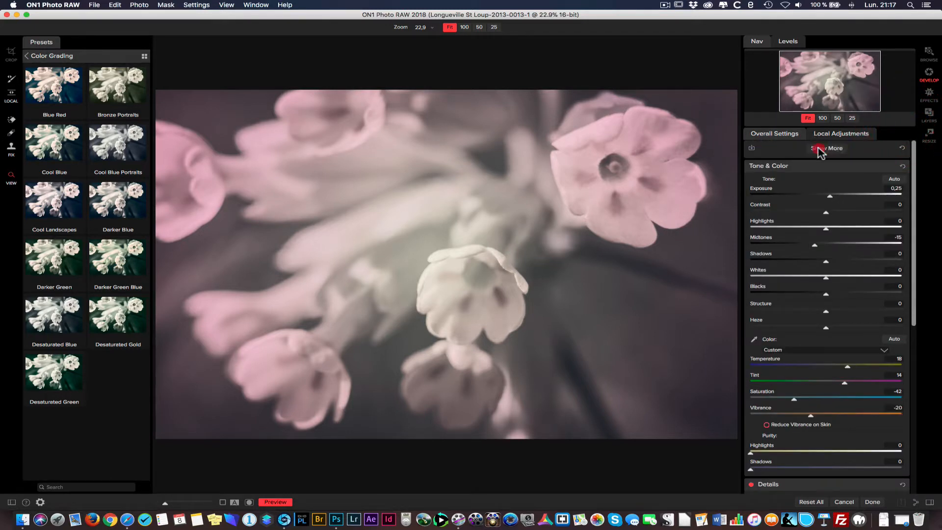
{"action": "left_click", "coordinate": [826, 148]}
{"action": "left_click", "coordinate": [857, 190]}
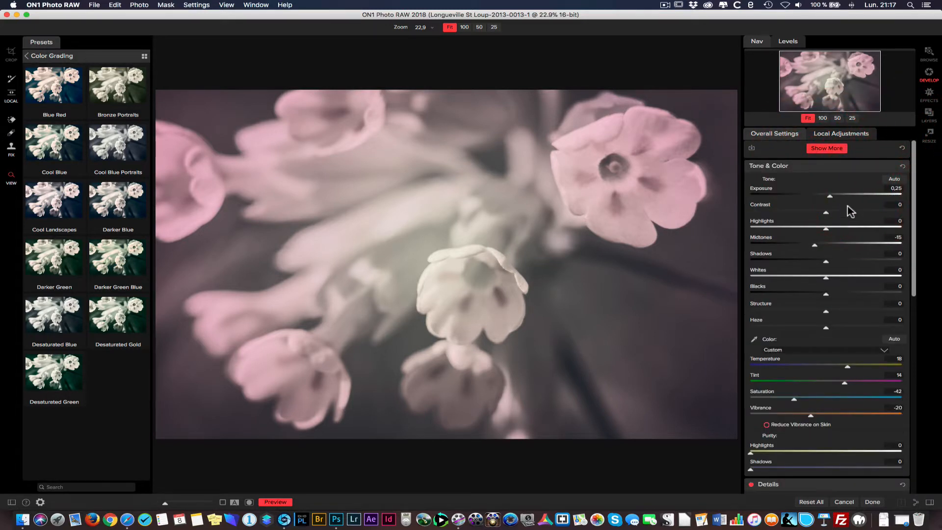
{"action": "left_click", "coordinate": [888, 167]}
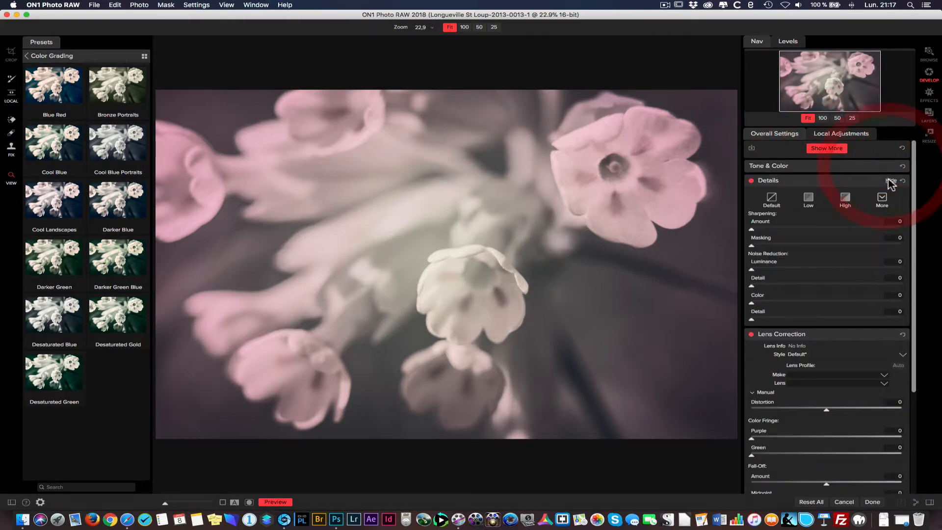
{"action": "left_click", "coordinate": [888, 180]}
{"action": "left_click", "coordinate": [888, 196]}
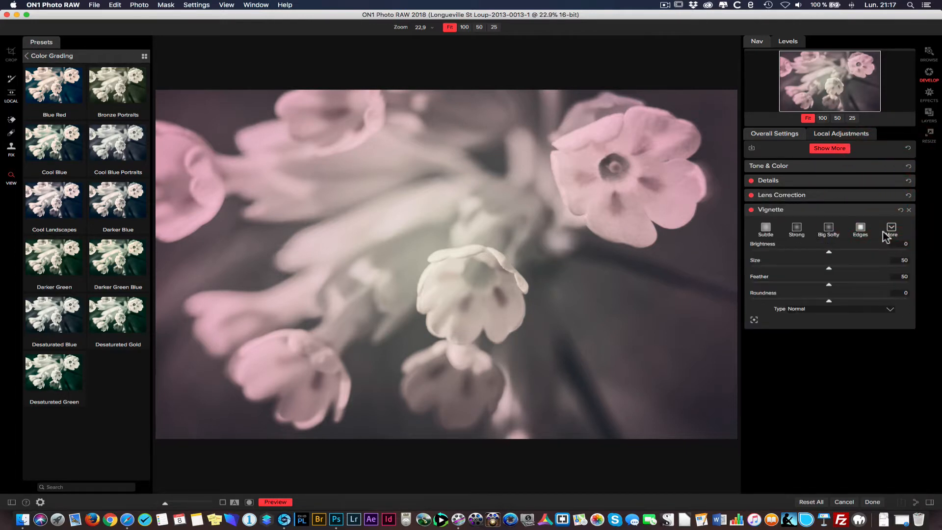
- Give the vignette the Big Softy style with size 11, and apply the Develop settings to the photo in Photoshop
{"action": "left_click", "coordinate": [860, 235]}
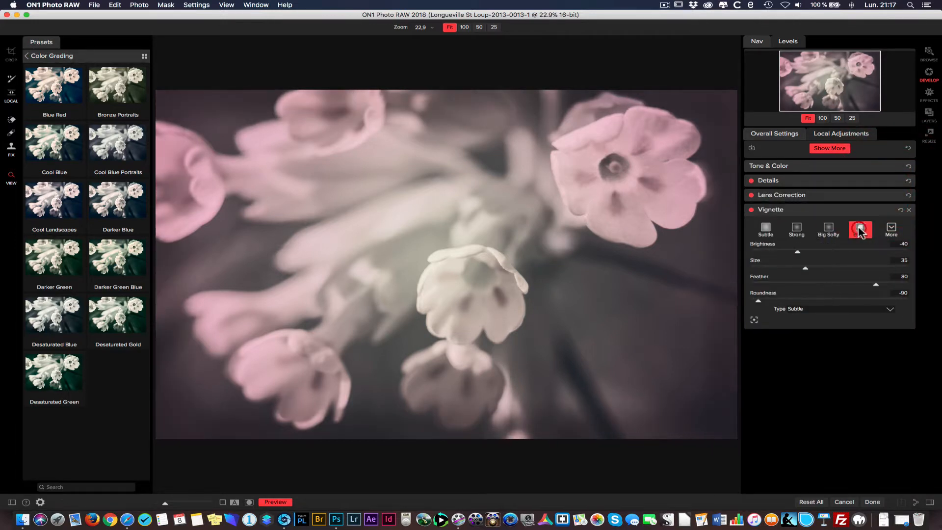
{"action": "left_click", "coordinate": [832, 232]}
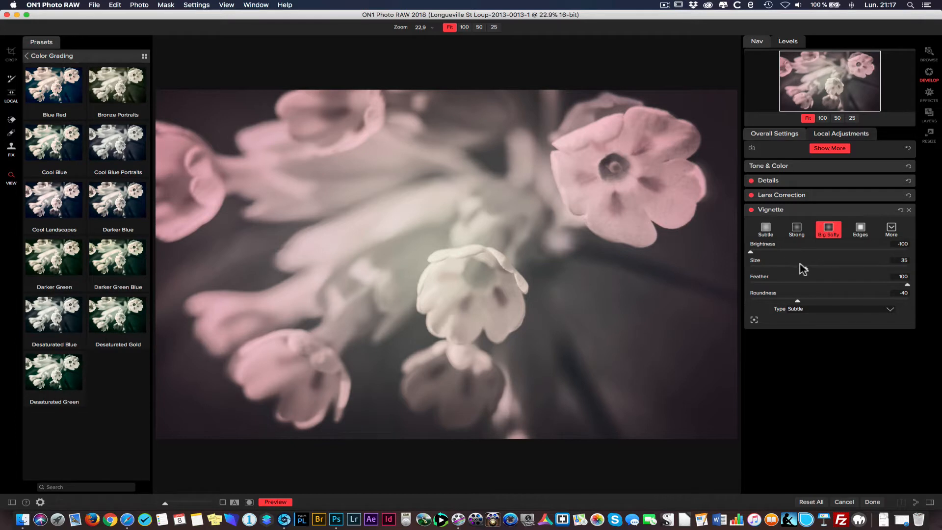
{"action": "left_click_drag", "start_coordinate": [803, 270], "coordinate": [781, 270]}
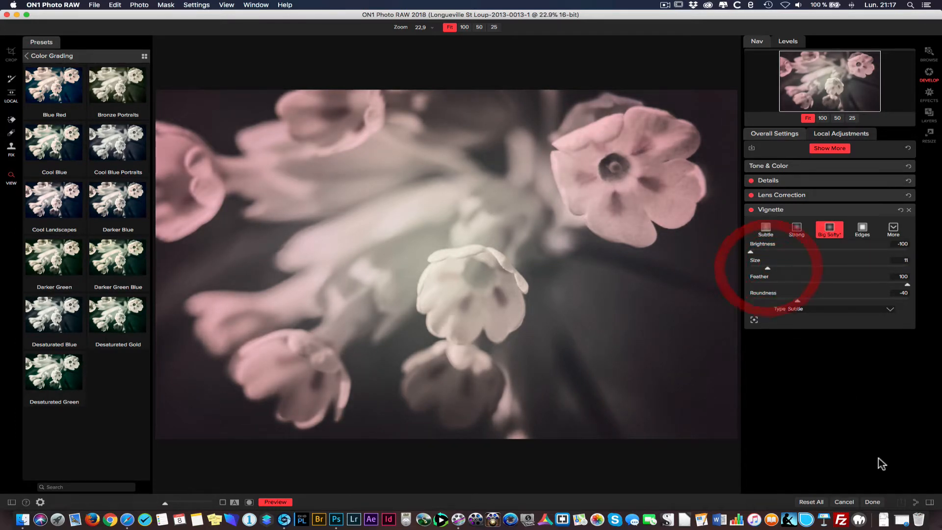
{"action": "left_click", "coordinate": [873, 501]}
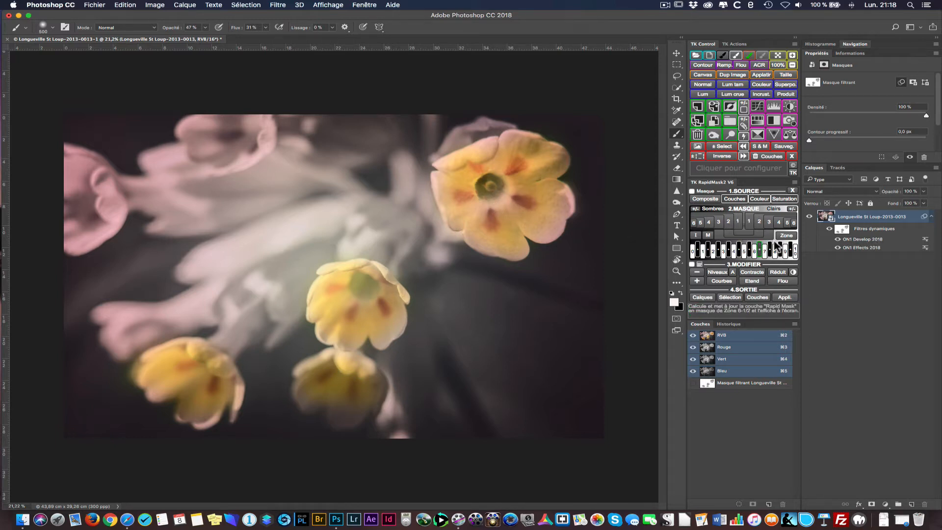
- Compare the photo with the combined Develop and Effects smart filters hidden and shown
{"action": "left_click", "coordinate": [828, 229]}
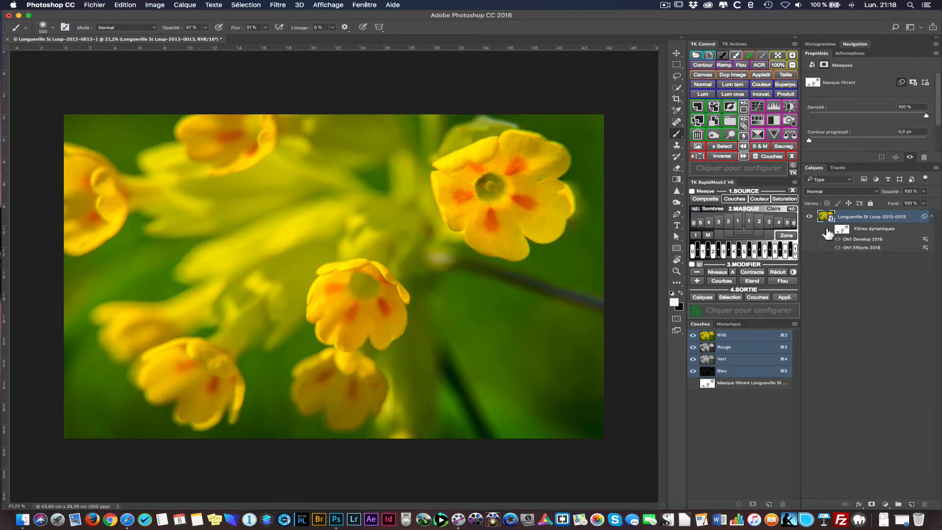
{"action": "left_click", "coordinate": [829, 230]}
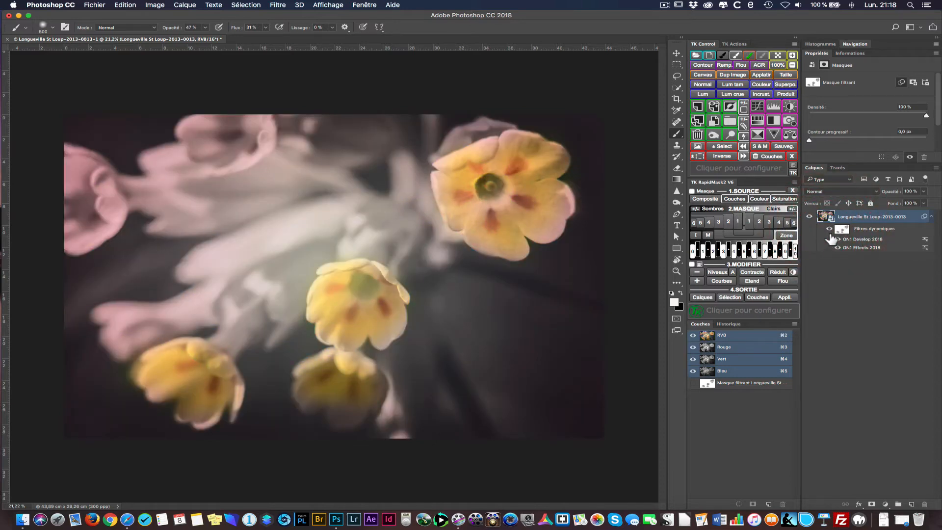
{"action": "left_click", "coordinate": [829, 229]}
{"action": "left_click", "coordinate": [829, 229]}
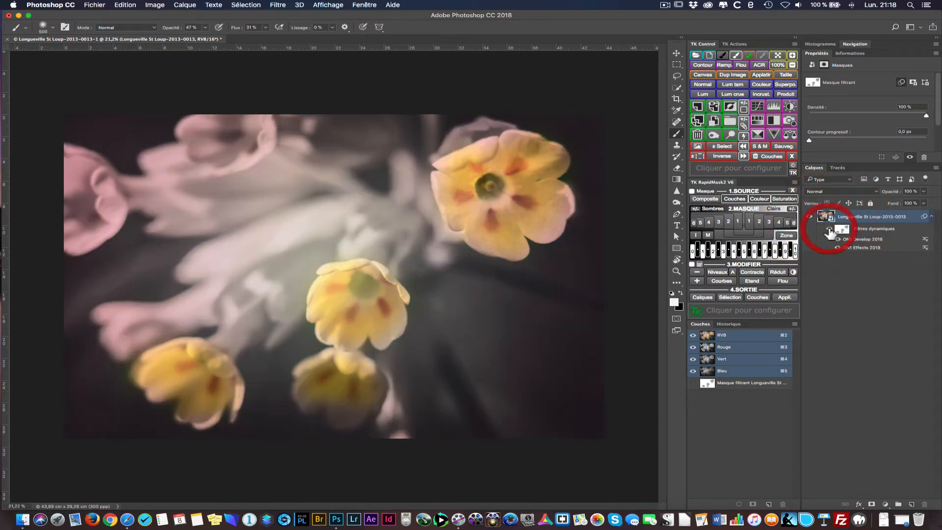